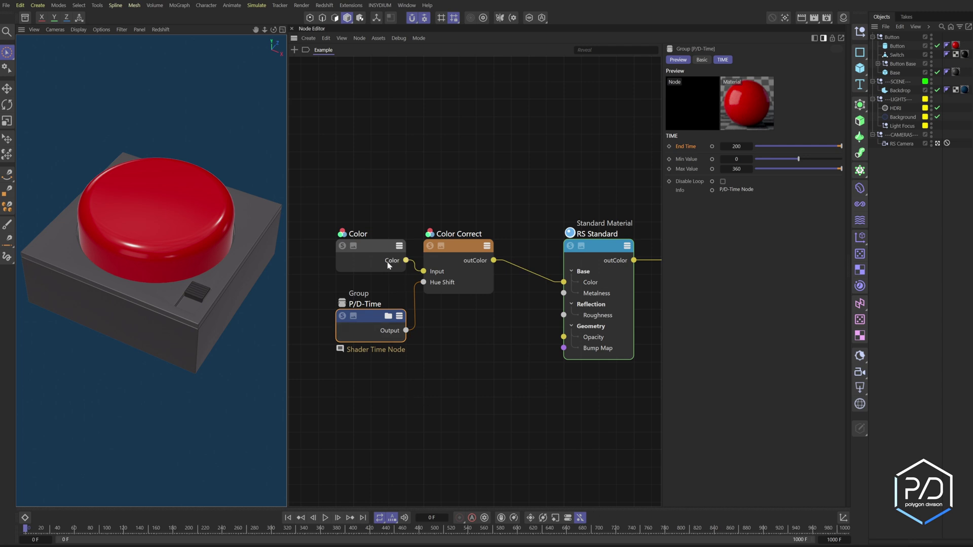
Inspect the Color and Color Correct node settings and the P/D-Time group's time parameters
left_click(376, 245)
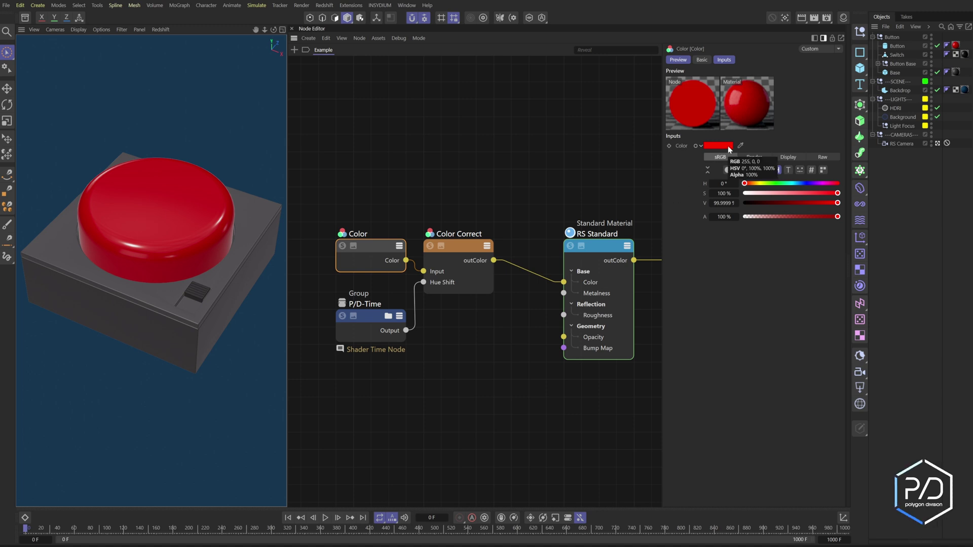
left_click_drag(732, 187, 563, 261)
left_click(470, 251)
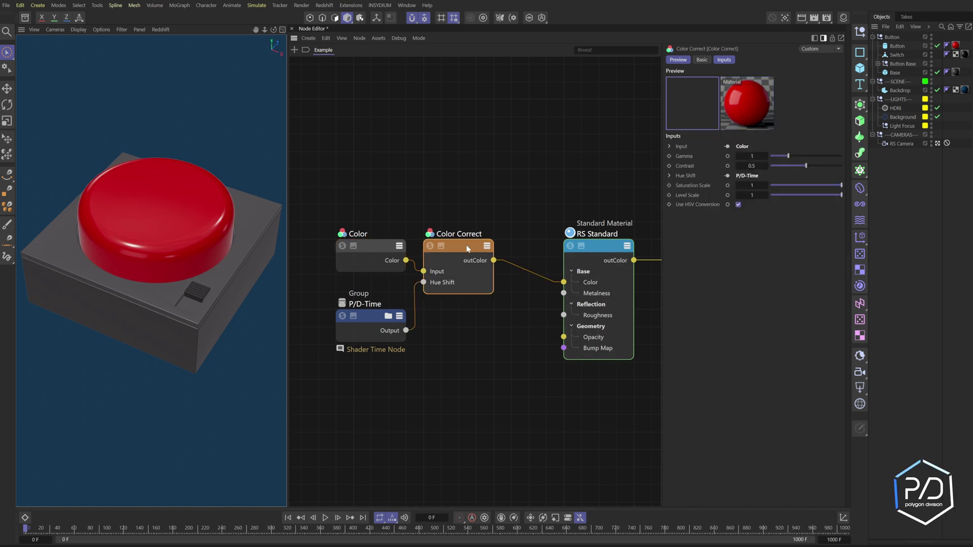
left_click(389, 247)
left_click(478, 266)
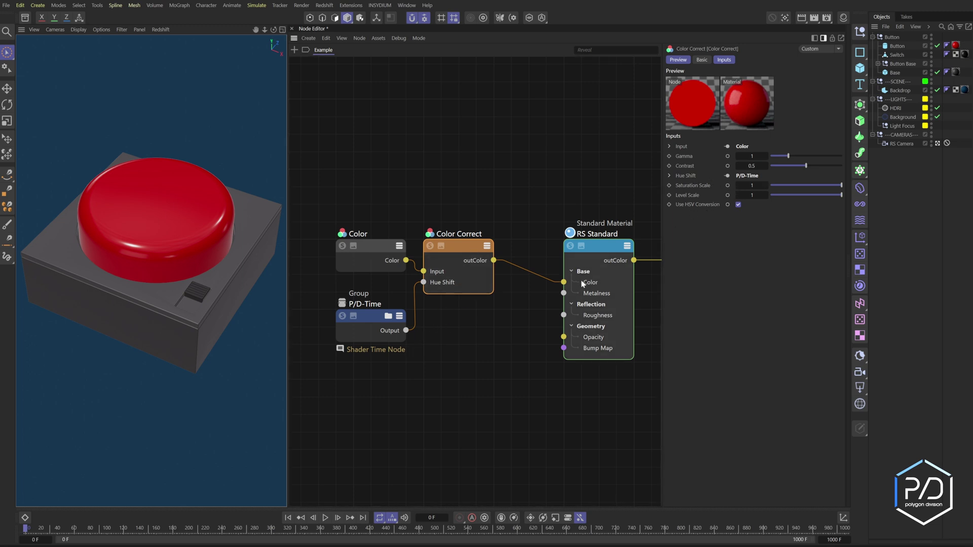
left_click(388, 316)
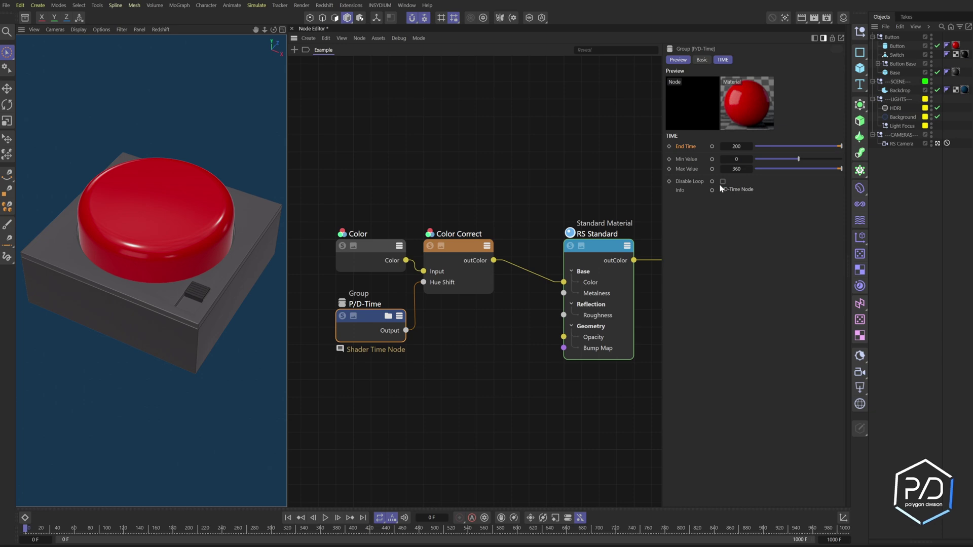
Add a Color node and a Color Correct node to the Demo material's graph
scroll(558, 327, "down", 1)
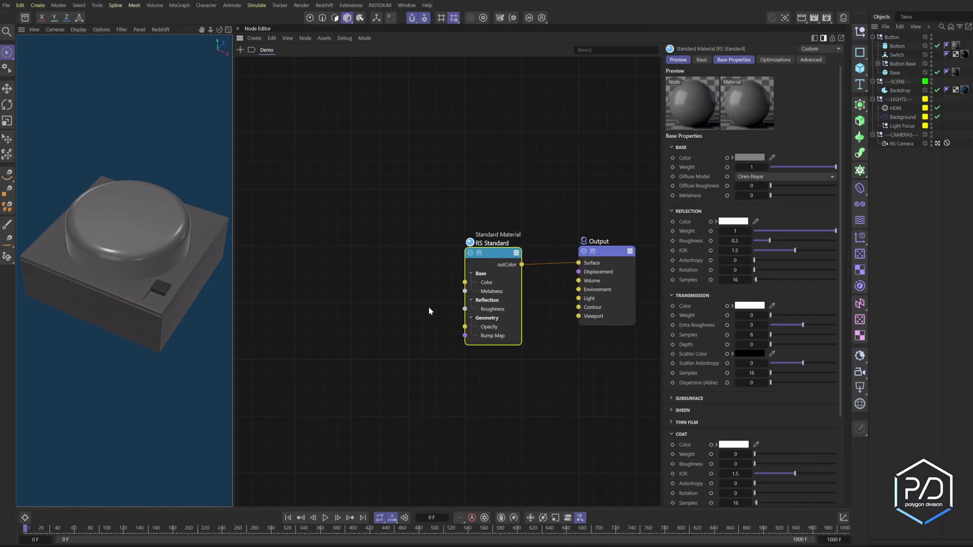
scroll(427, 310, "up", 2)
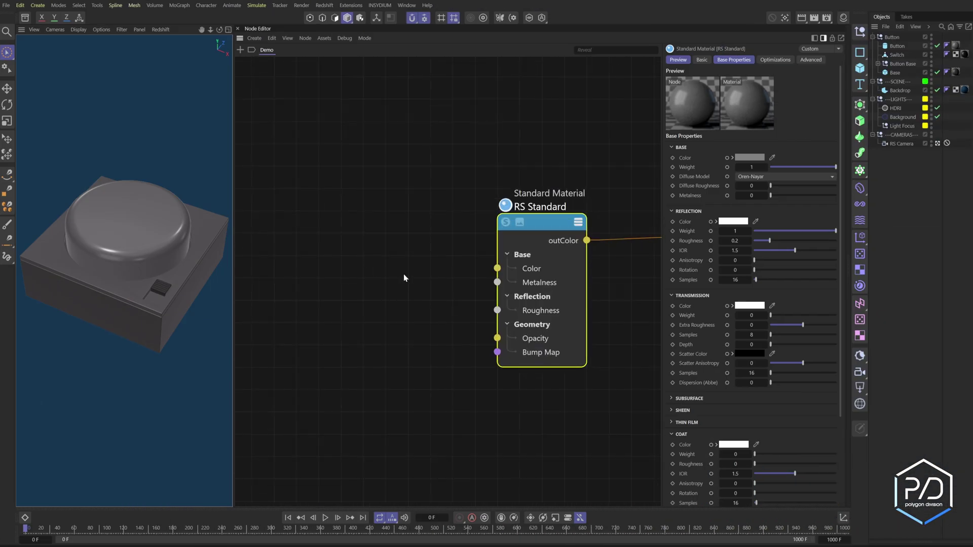
scroll(404, 278, "down", 2)
double_click(399, 254)
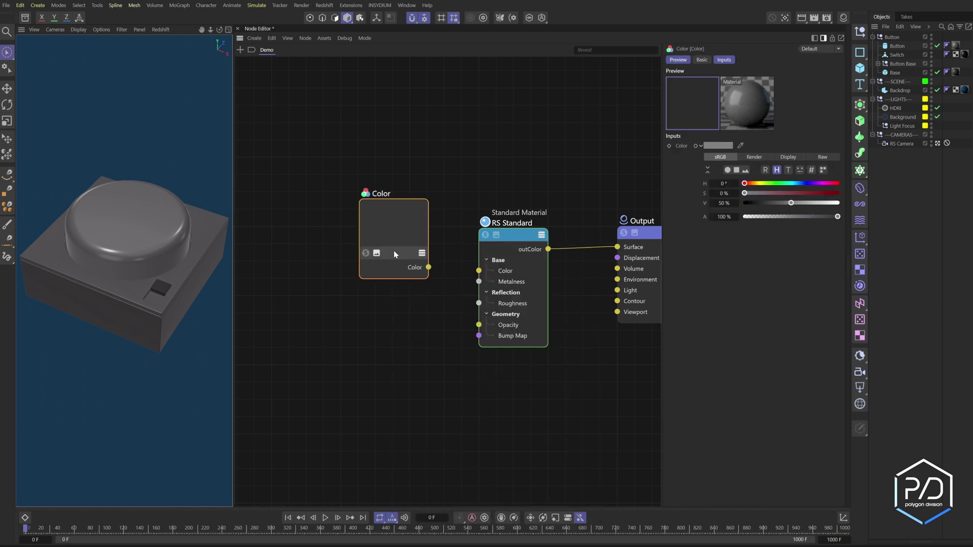
double_click(412, 315)
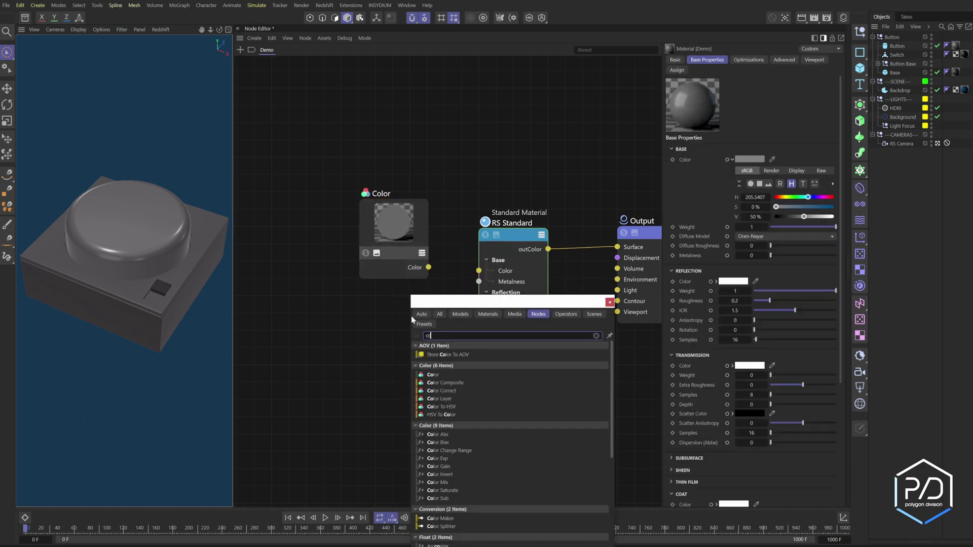
key("Escape")
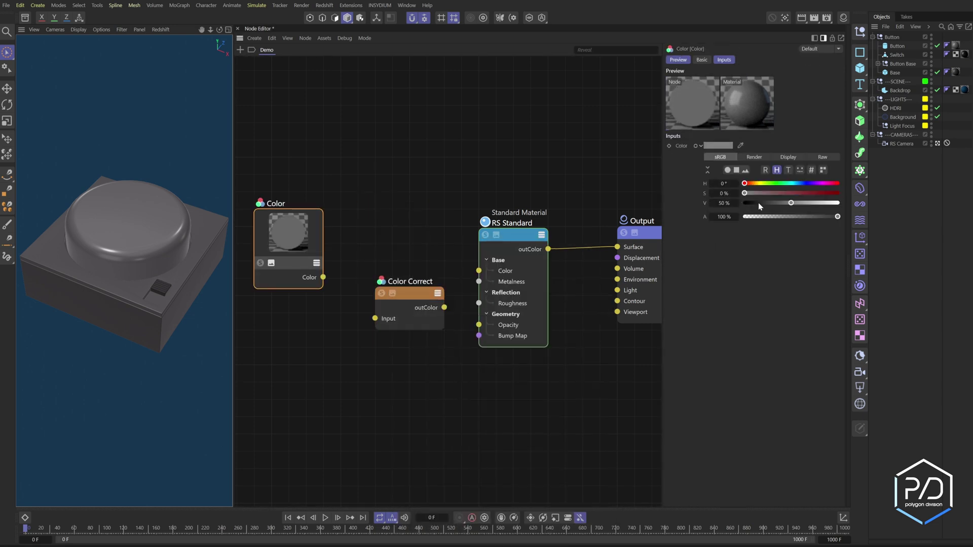
Wire the red Color through Color Correct into RS Standard's Color and test Hue Shift
left_click_drag(758, 202, 840, 203)
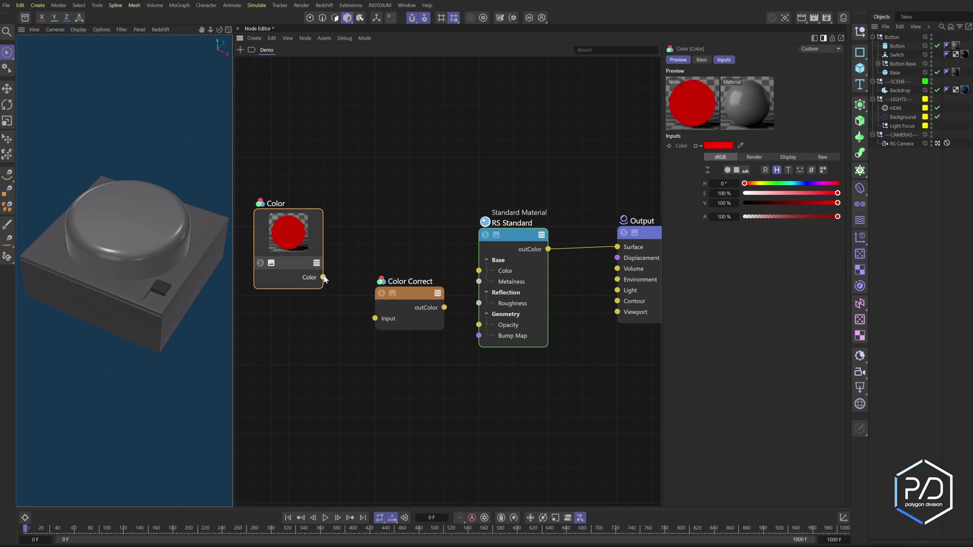
left_click_drag(322, 277, 375, 318)
left_click_drag(410, 247, 480, 271)
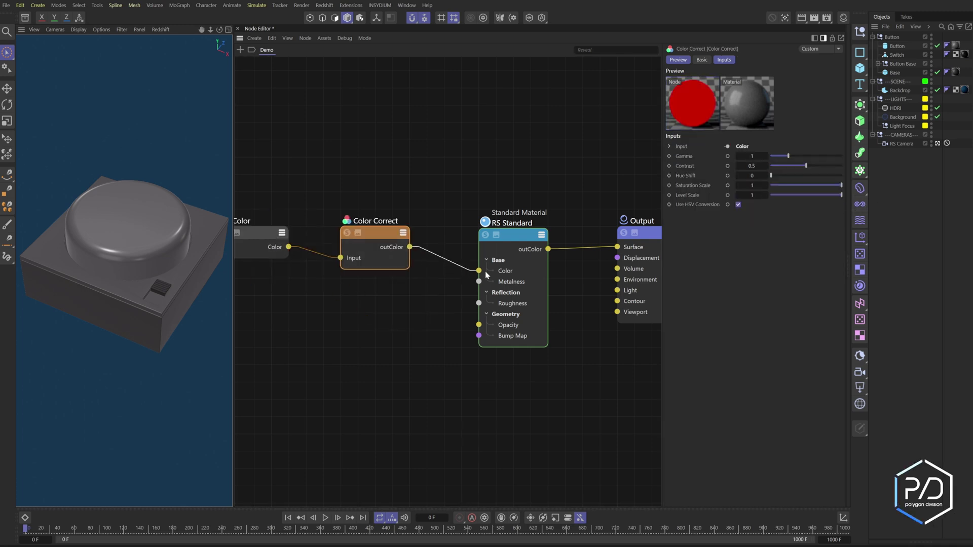
left_click(521, 247)
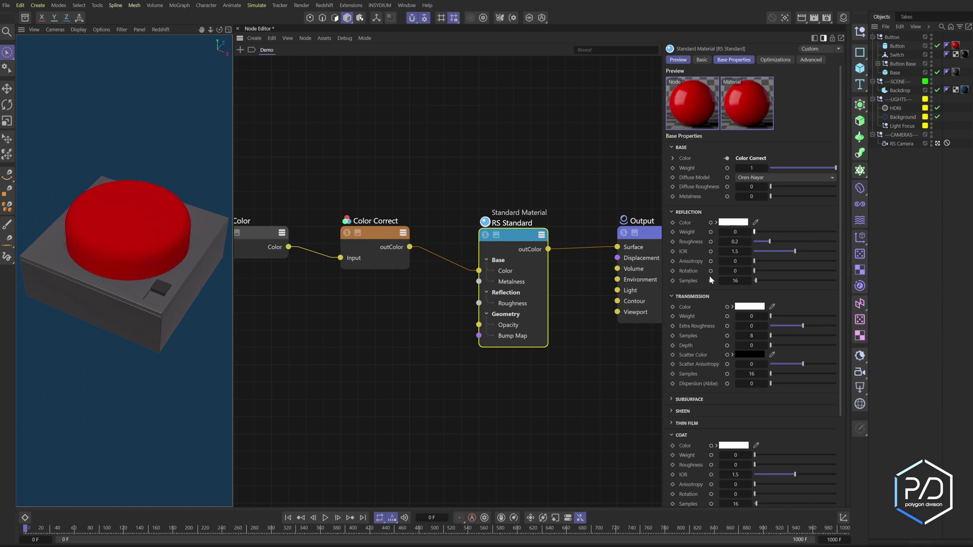
middle_click_drag(372, 229, 409, 223)
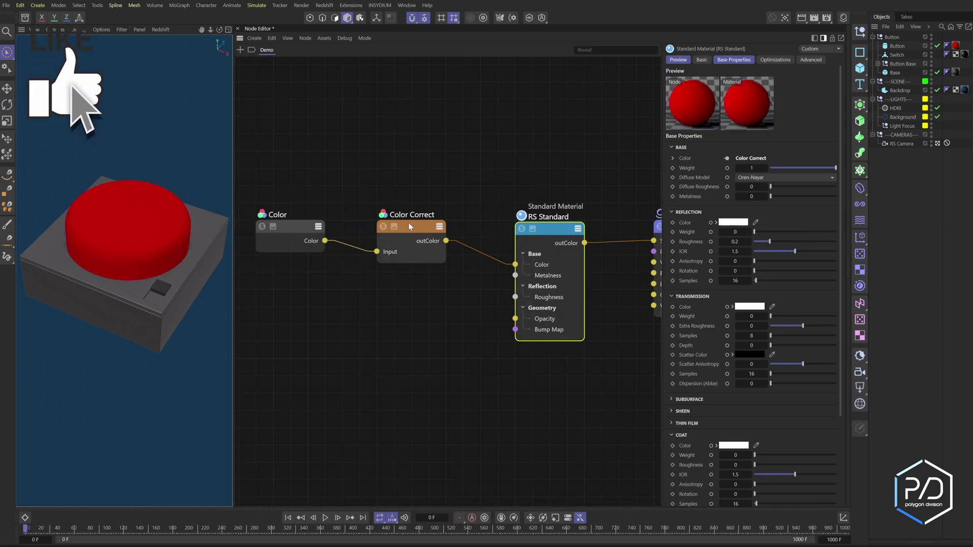
left_click(429, 230)
mouse_move(770, 175)
left_mouse_down()
mouse_move(838, 190)
mouse_move(772, 186)
mouse_move(828, 177)
mouse_move(770, 187)
left_mouse_up()
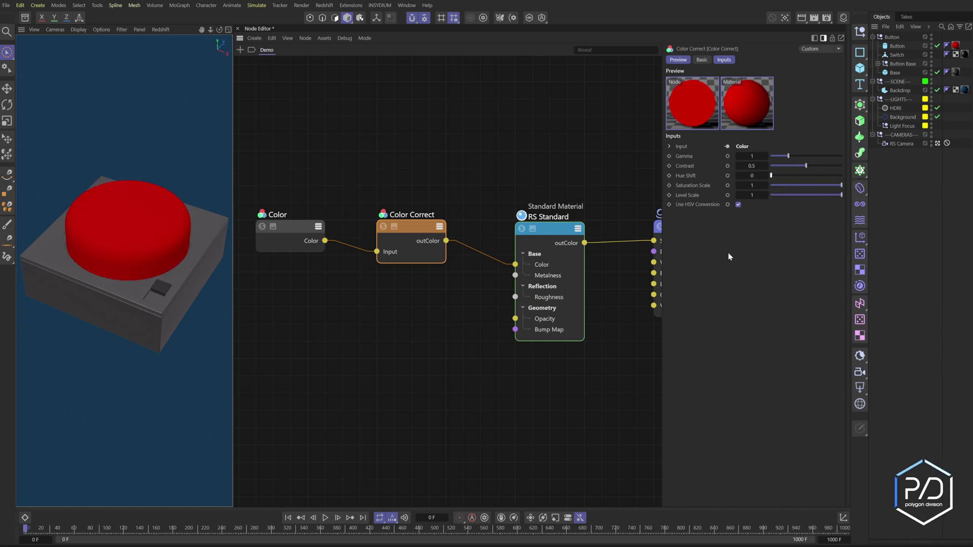
Expose Hue Shift as a port on Color Correct and add an OSL shader node
left_click(728, 176)
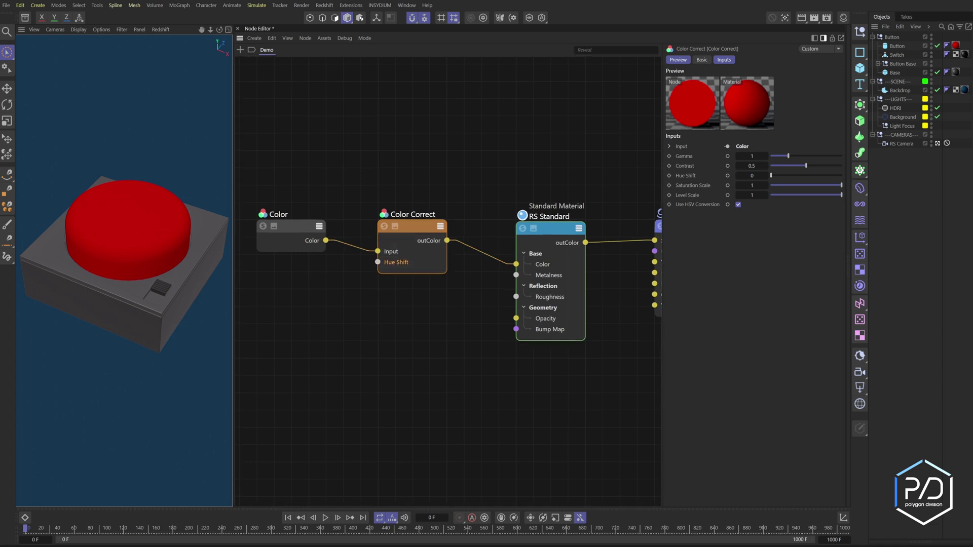
middle_click_drag(301, 338, 434, 337)
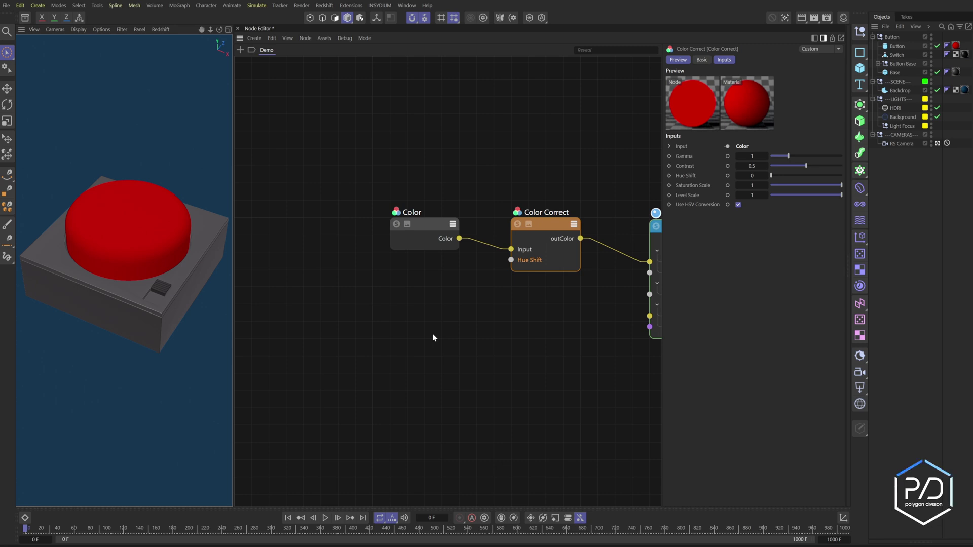
double_click(426, 308)
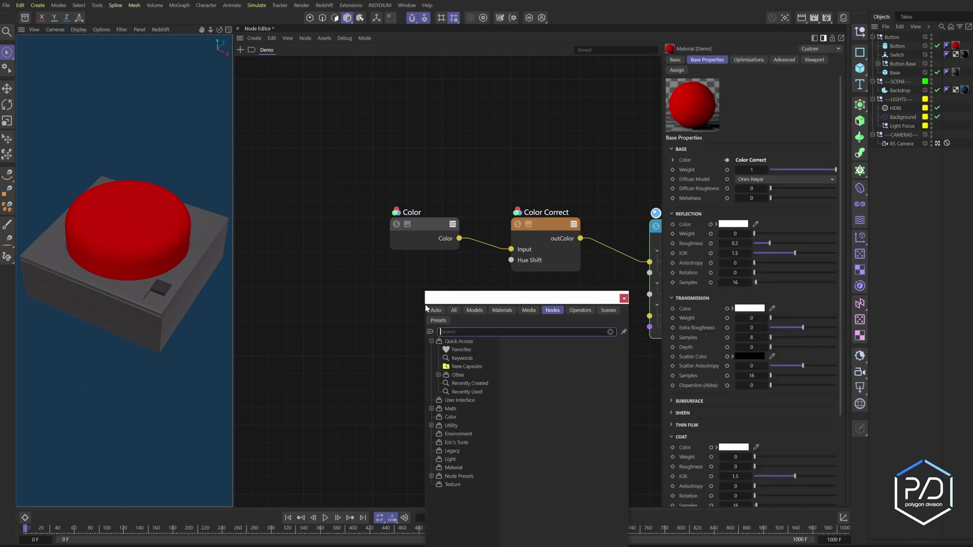
type("osl")
key("Return")
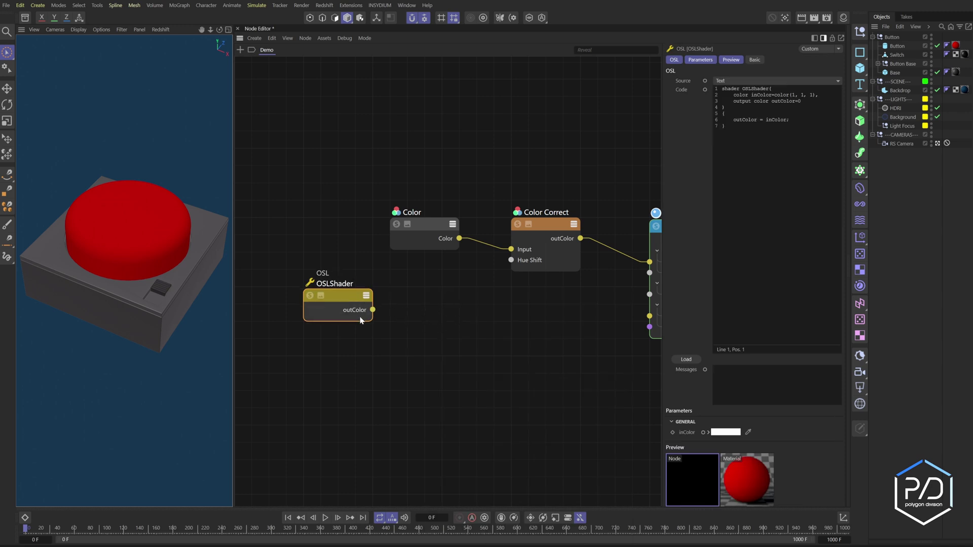
Add a Change Range node, wiring the OSL shader through it into Hue Shift
double_click(438, 321)
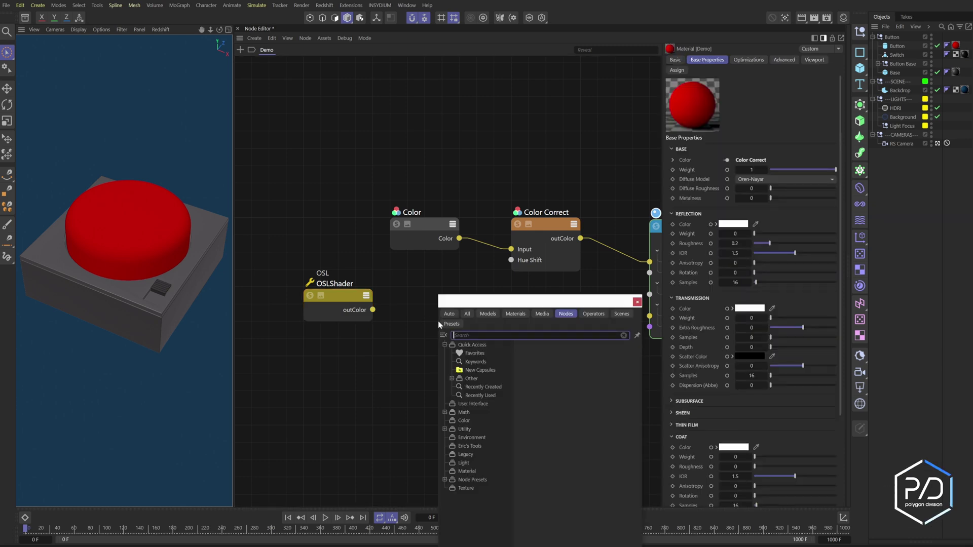
type("chang")
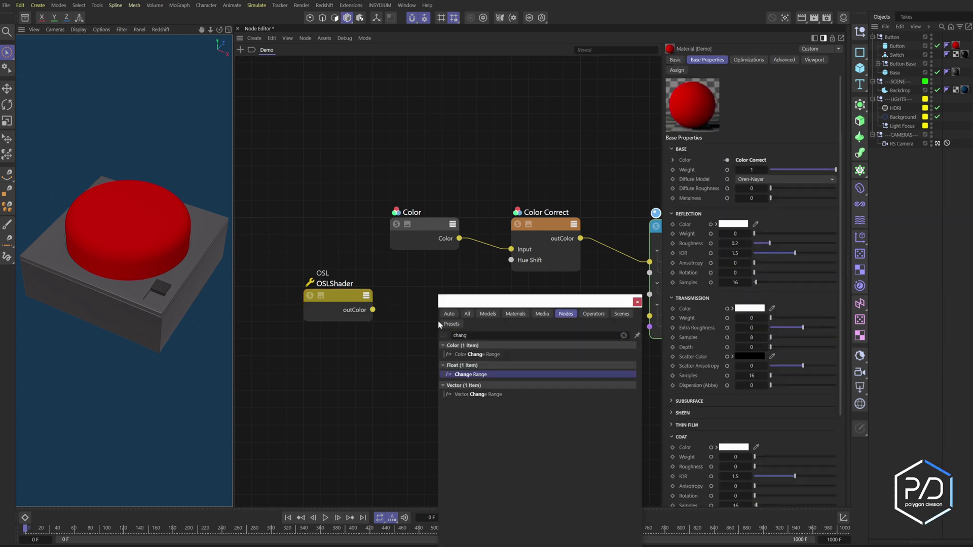
key("Return")
left_click_drag(337, 296, 390, 318)
left_click_drag(459, 307, 511, 260)
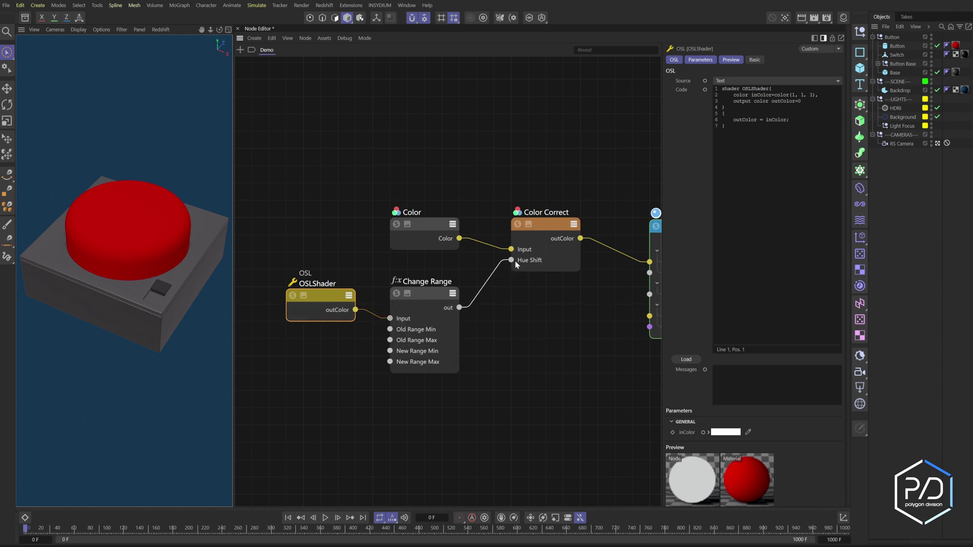
left_click(437, 294)
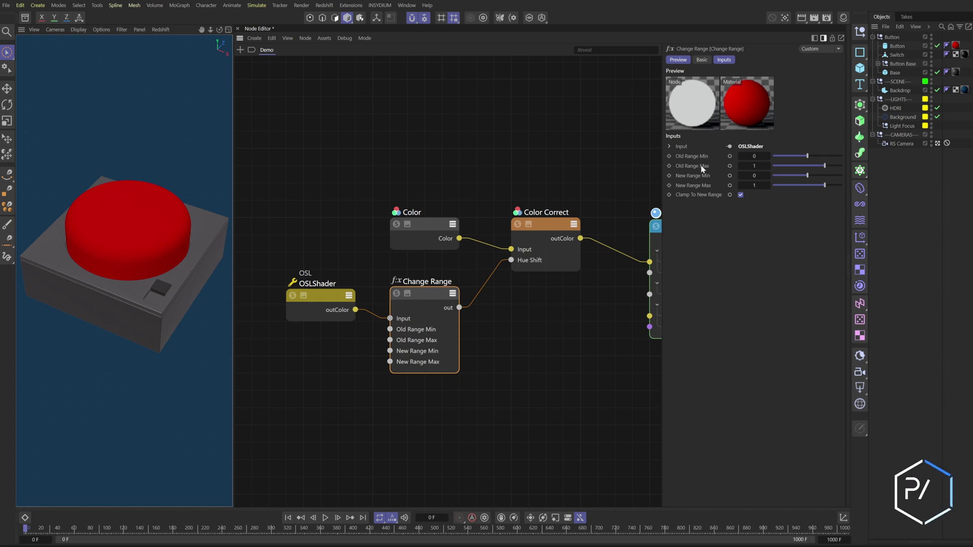
Set Change Range's Old Range Max to 500 and New Range Max to 360
left_click(755, 166)
type("500")
key("Return")
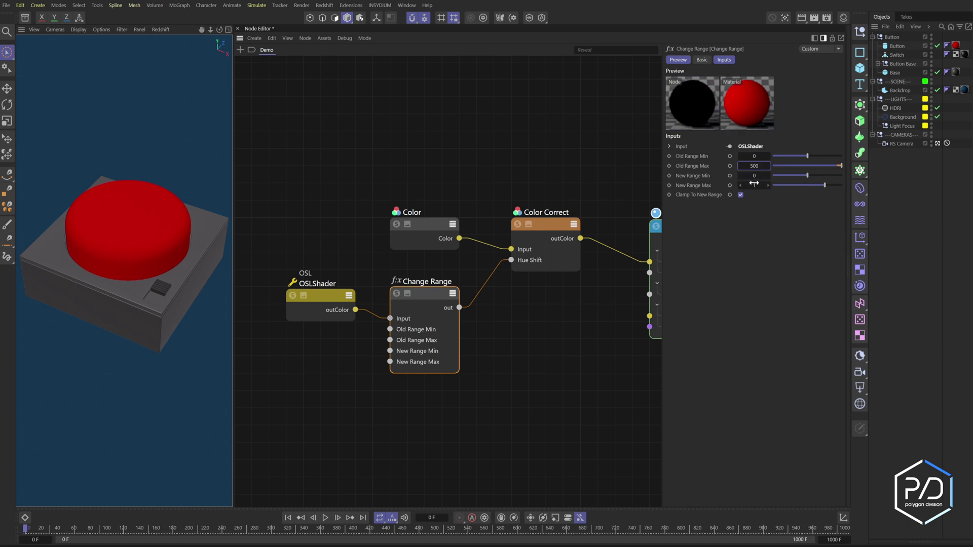
left_click(753, 185)
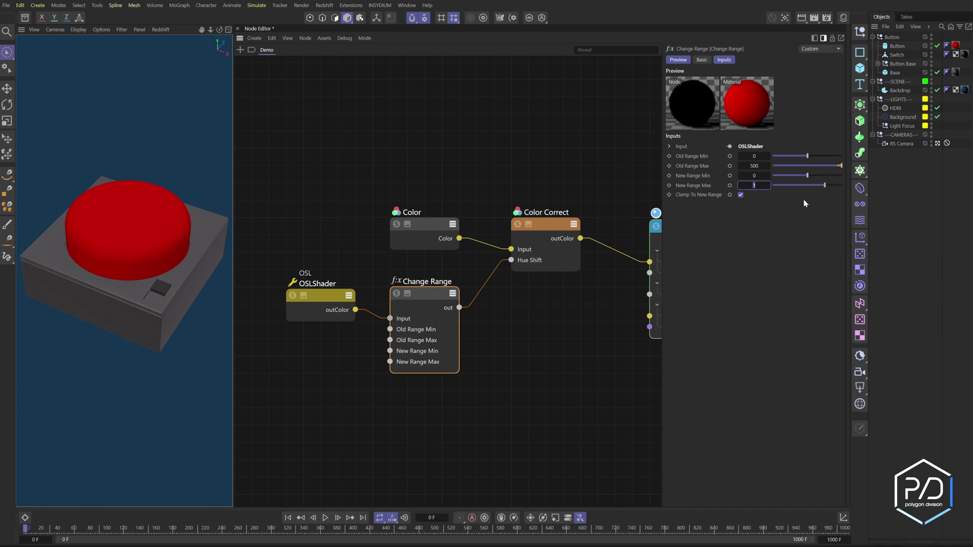
type("360")
middle_click_drag(475, 370, 479, 369)
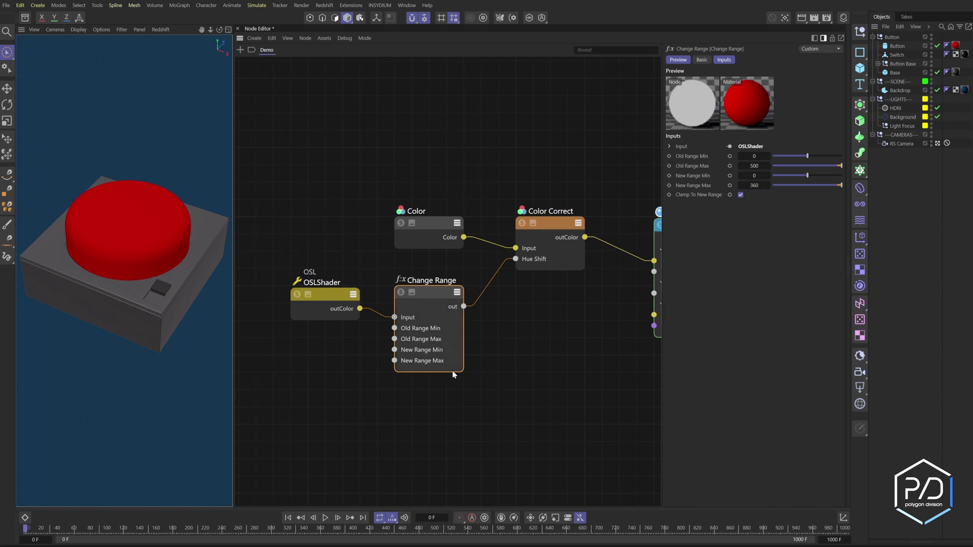
In the OSL code, rename the shader to TimeNode and delete the inColor input
left_click(338, 298)
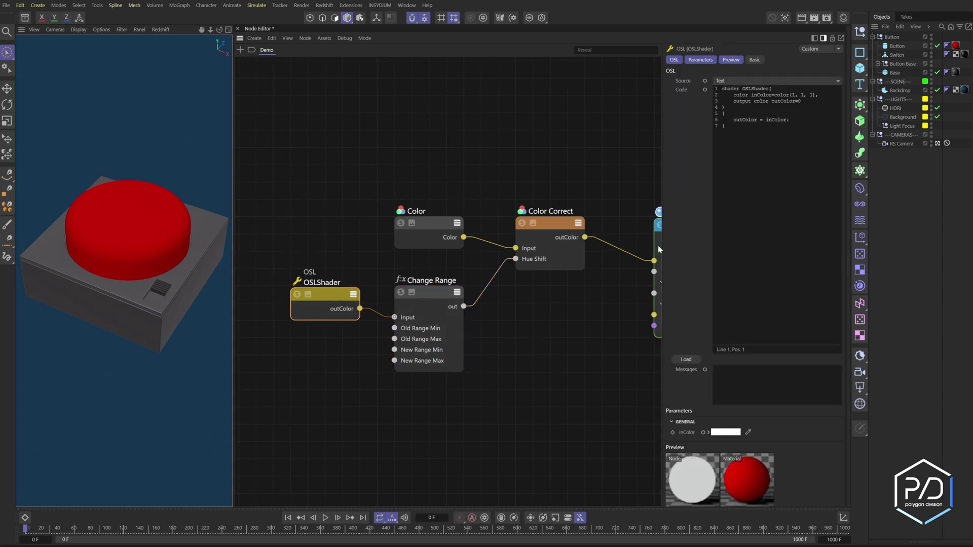
left_click_drag(660, 245, 631, 253)
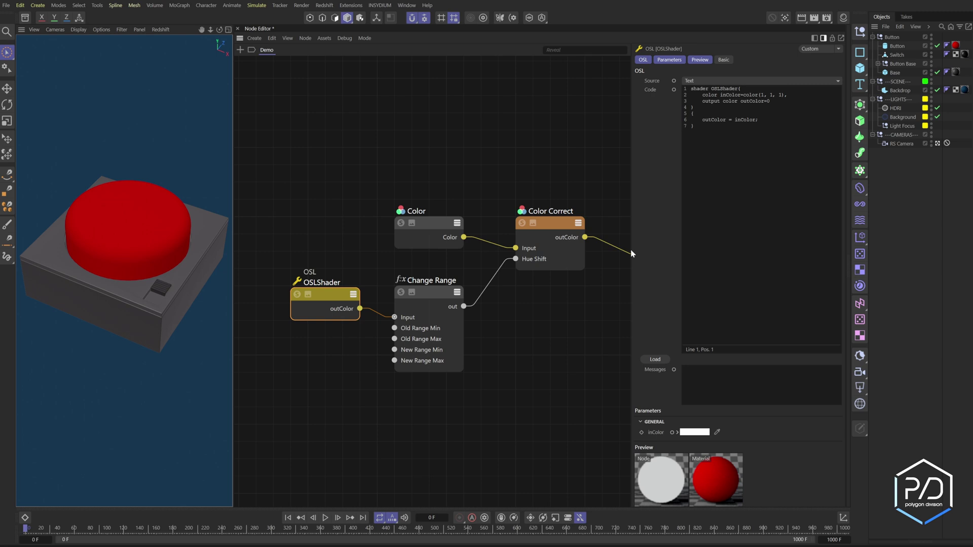
left_click(737, 89)
double_click(734, 89)
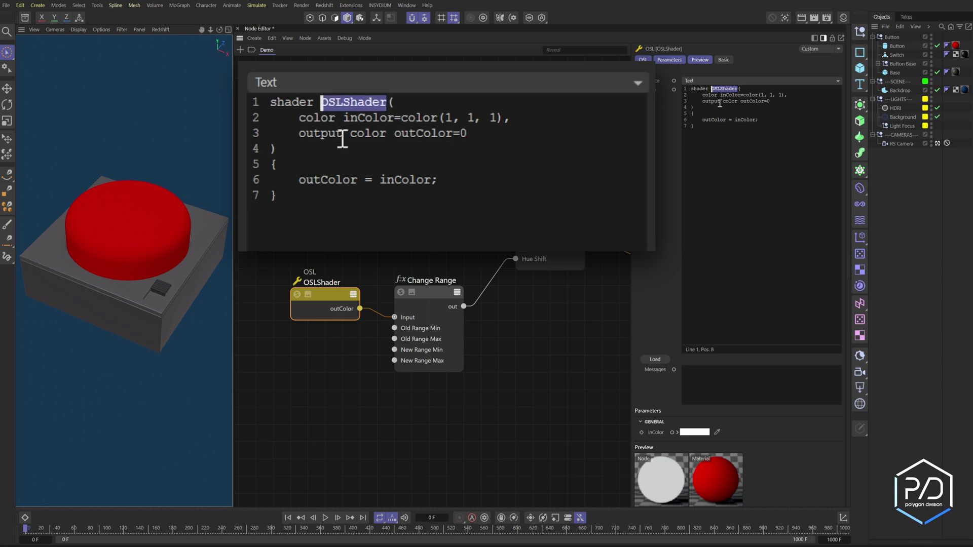
type("TimeNode")
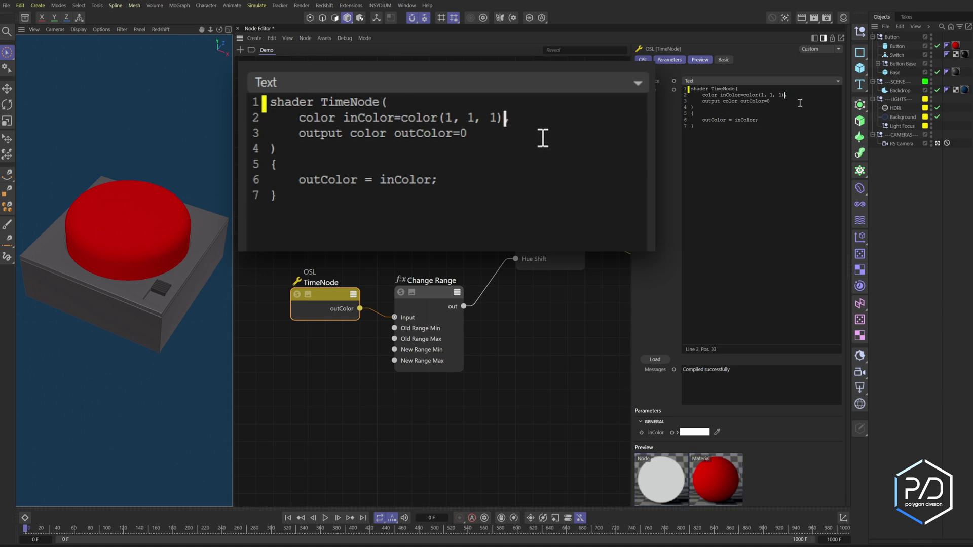
left_click_drag(787, 95, 738, 89)
key("BackSpace")
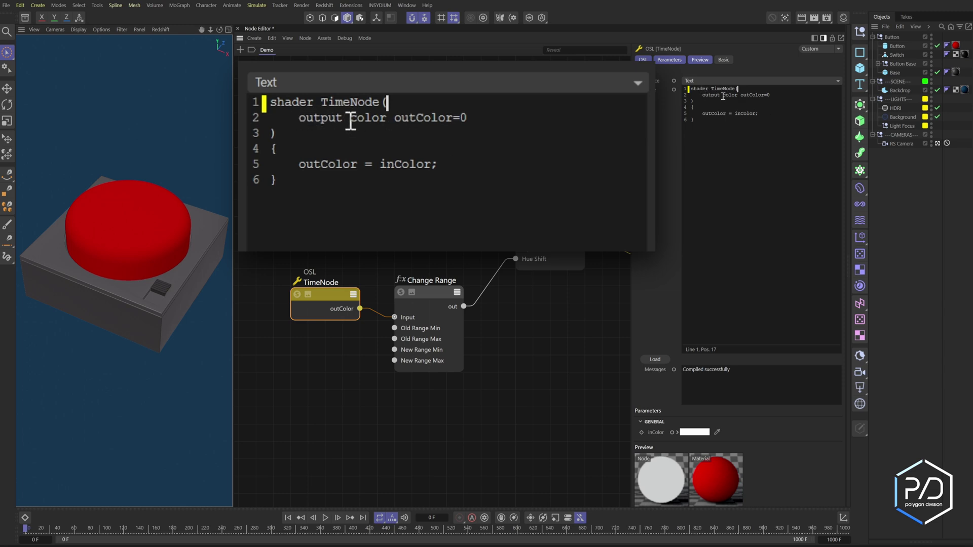
Change the output to a float named outTime and update the assignment to Time
double_click(723, 96)
type("float")
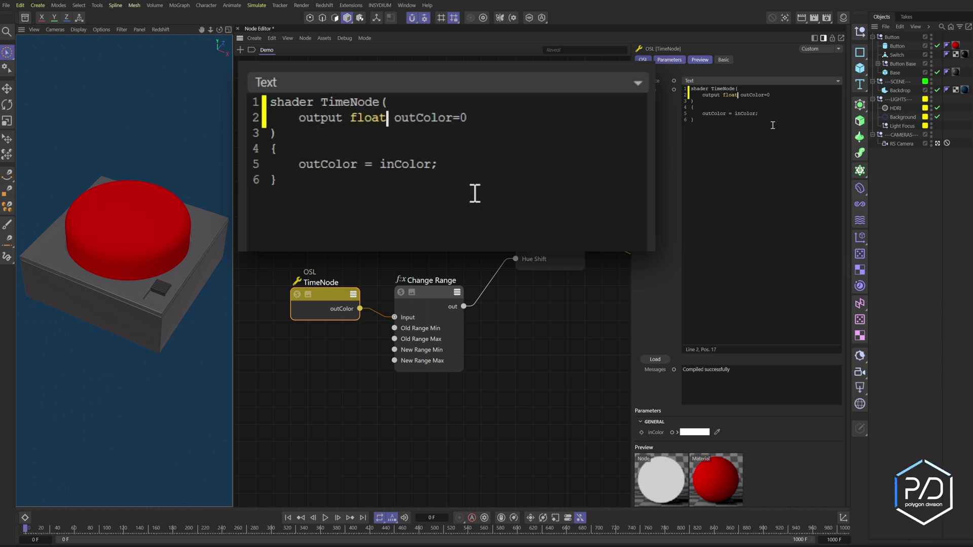
left_click(454, 118)
key("BackSpace")
key("BackSpace")
key("BackSpace")
key("BackSpace")
key("BackSpace")
type("Time")
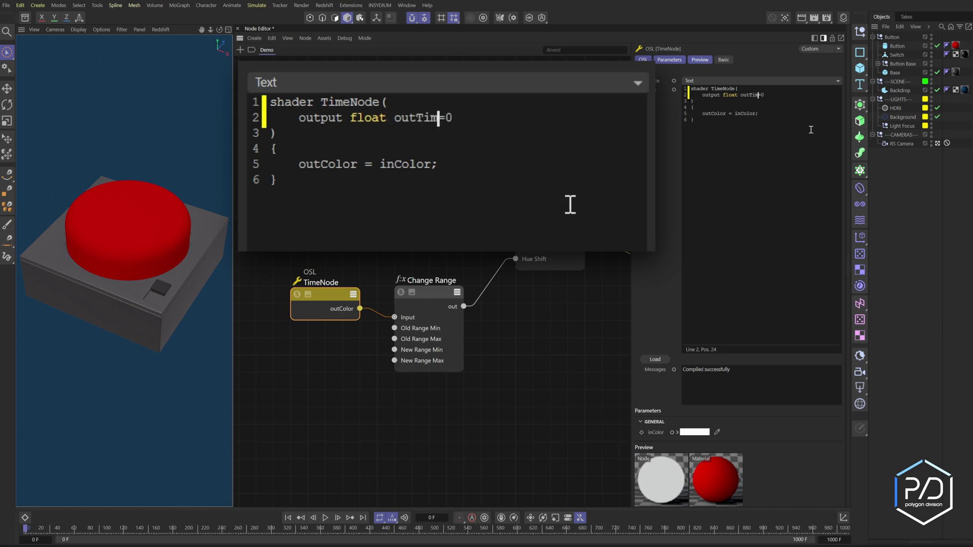
left_click_drag(432, 165, 326, 165)
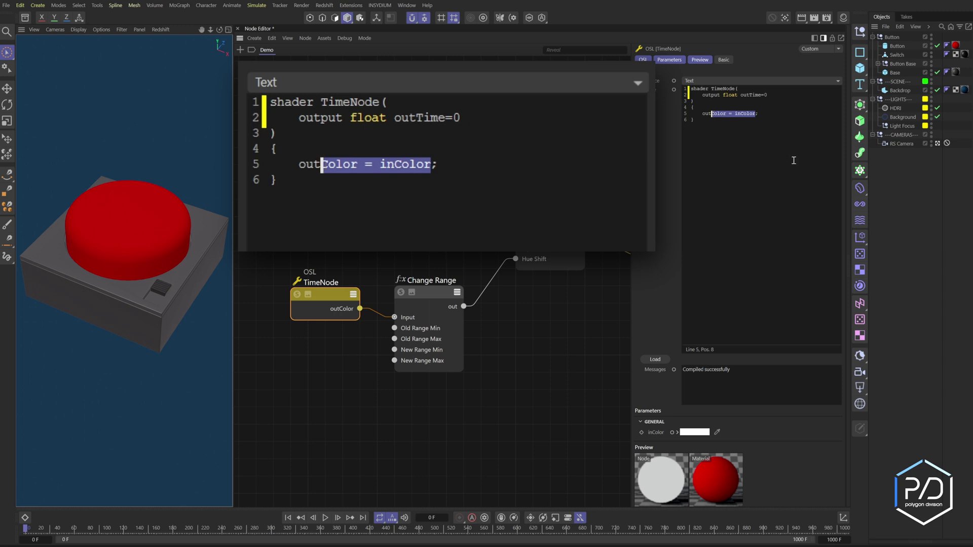
type("Time;")
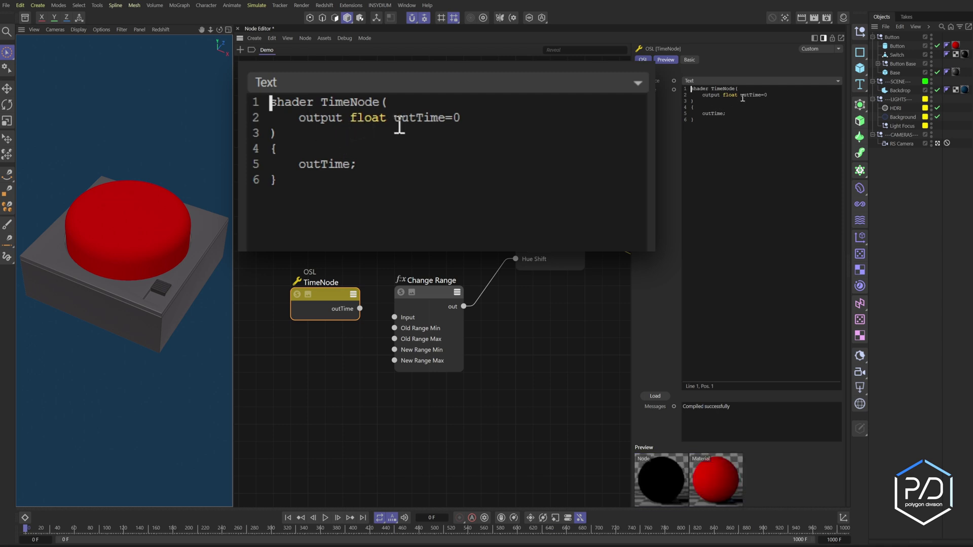
Replace the constant 0 with time so outTime outputs the scene time
left_click(463, 120)
key("BackSpace")
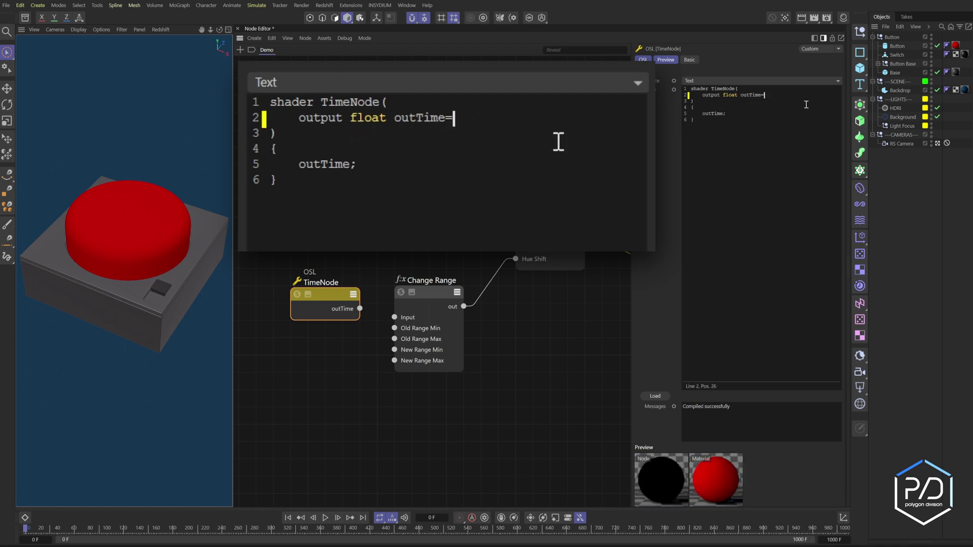
type("time")
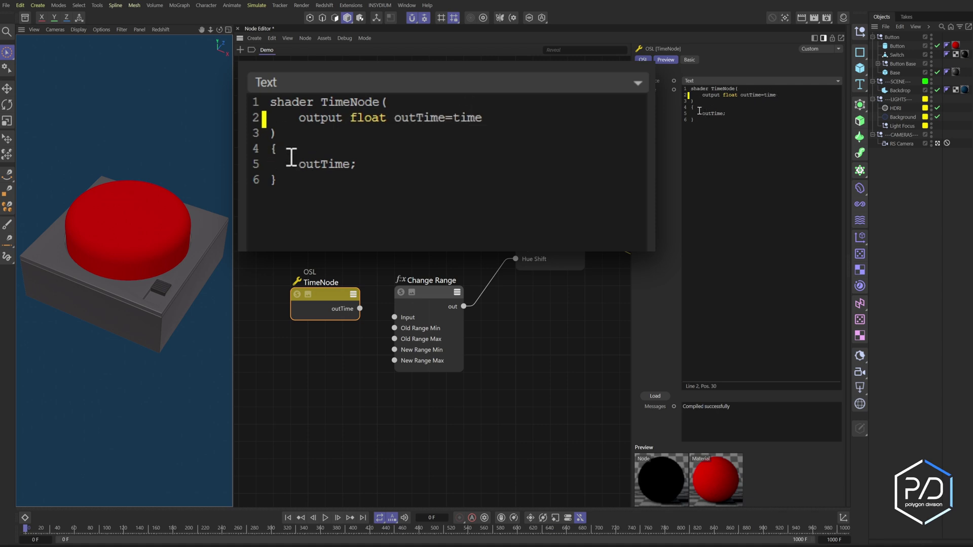
left_click_drag(270, 163, 354, 165)
key("Down")
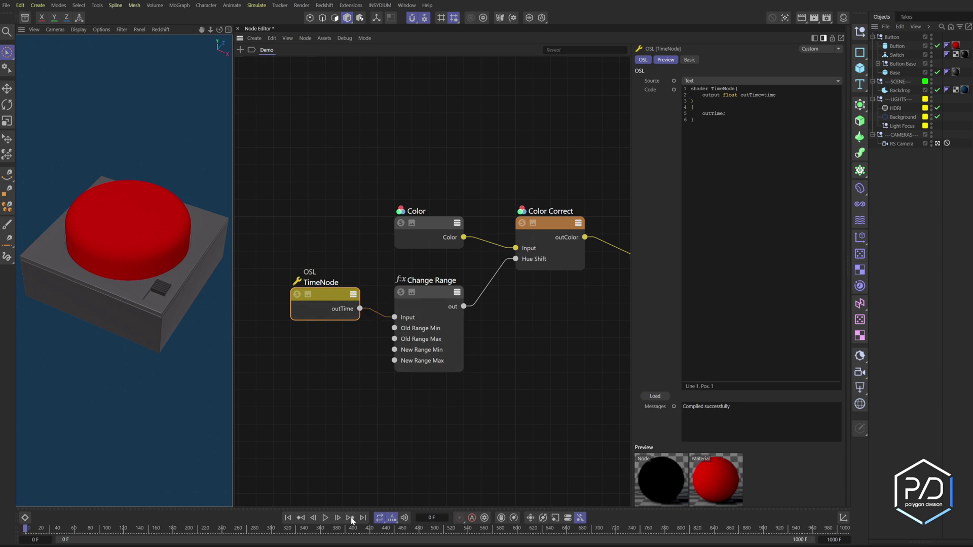
Start a Redshift IPR render, scrub the timeline to watch the hue shift, then return to frame 0
left_click(325, 518)
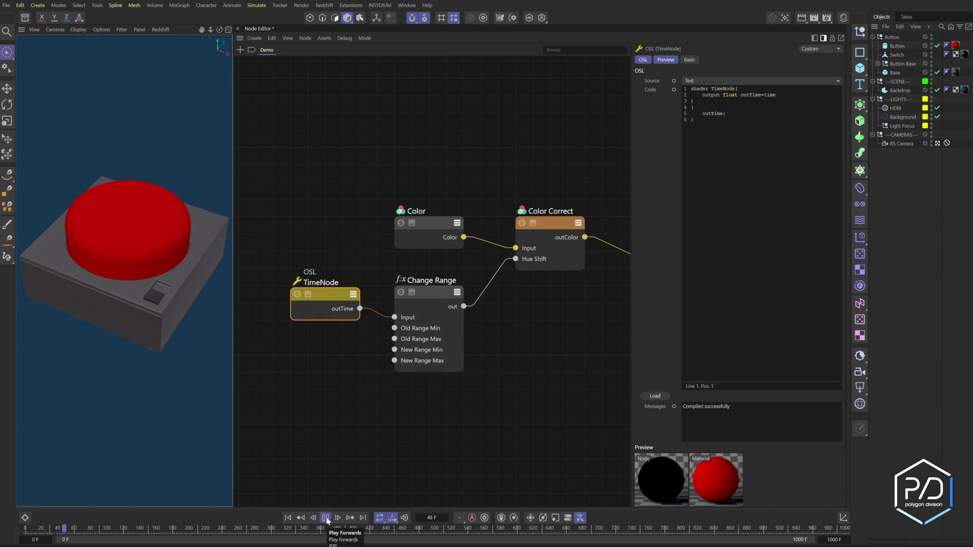
left_click(326, 519)
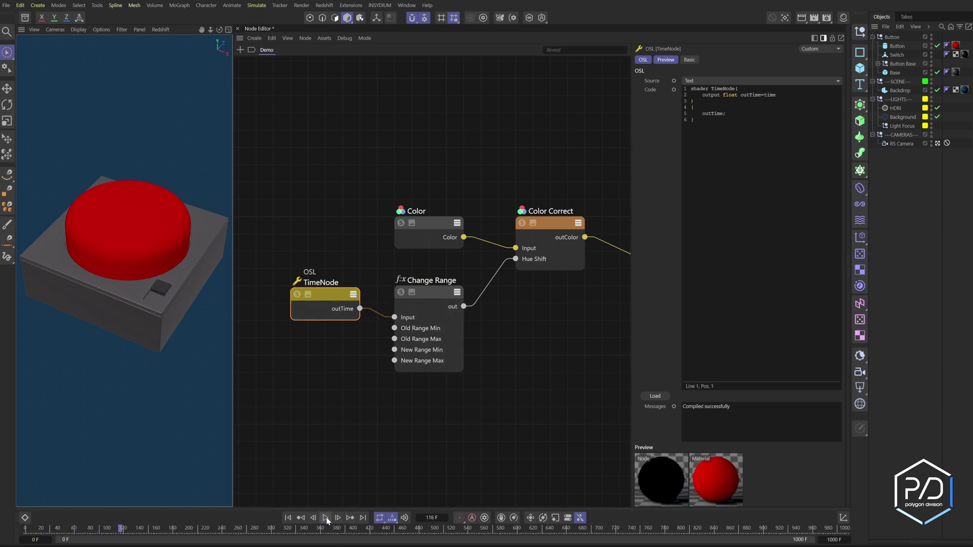
left_click(161, 30)
left_click(166, 50)
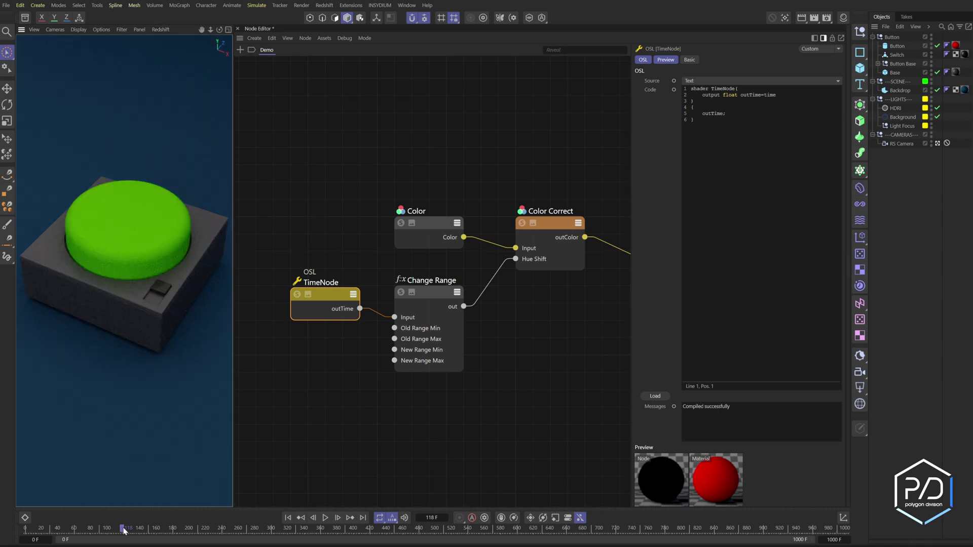
left_click_drag(123, 531, 81, 531)
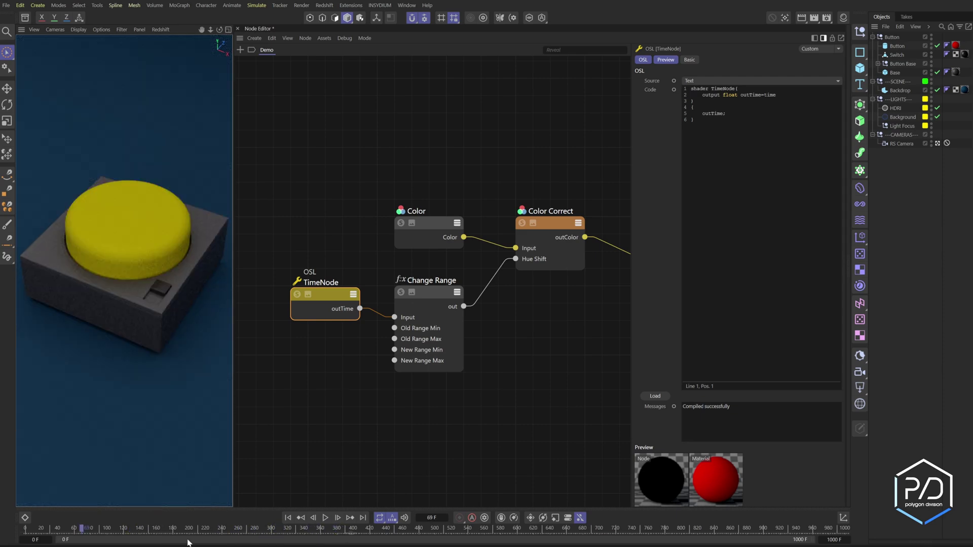
left_click(288, 518)
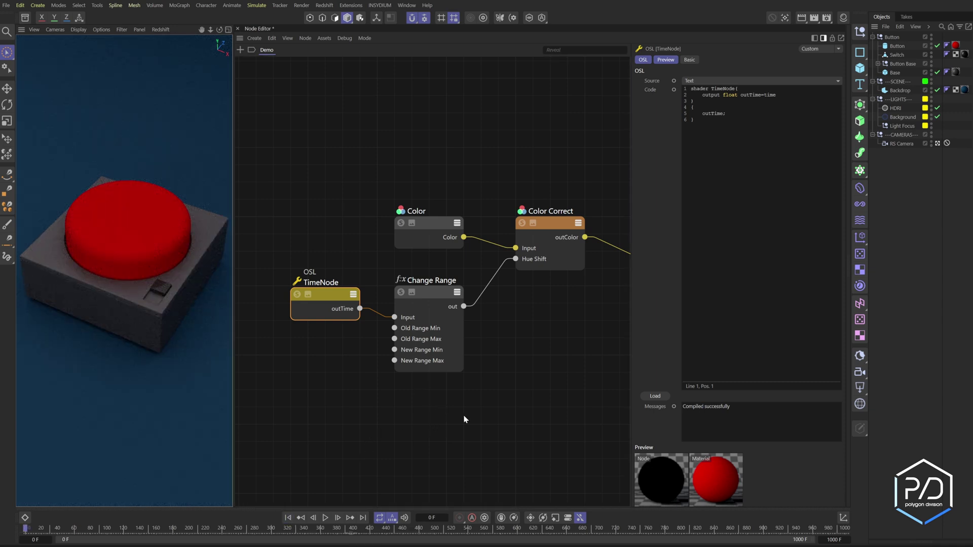
Group the TimeNode and Change Range nodes into a blue group named Time
left_click(473, 401)
left_click_drag(473, 398, 286, 270)
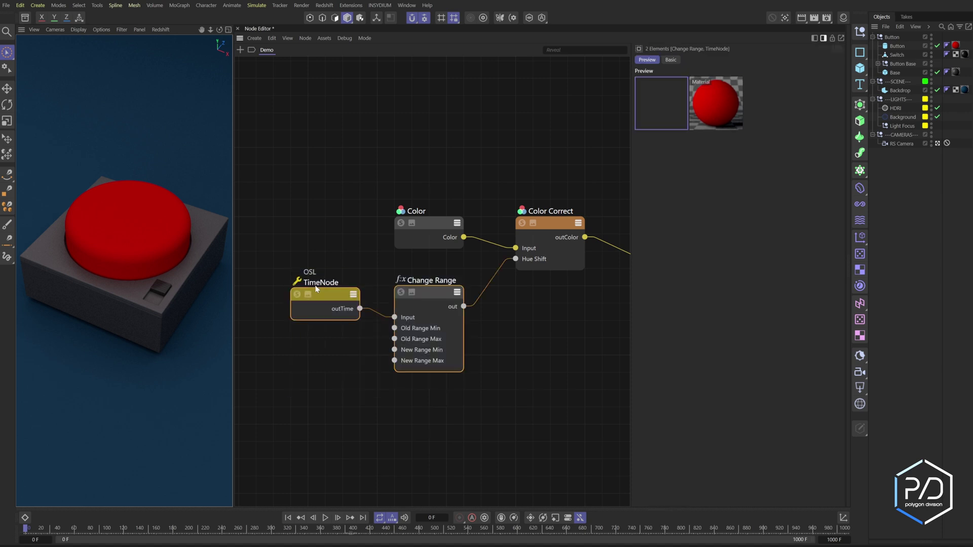
right_click(428, 317)
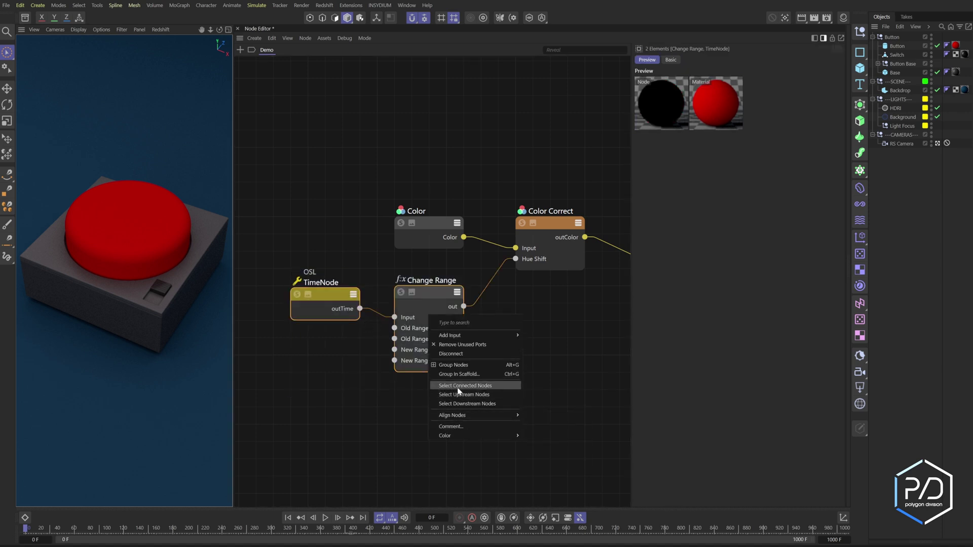
left_click(458, 365)
type("Time")
key("Return")
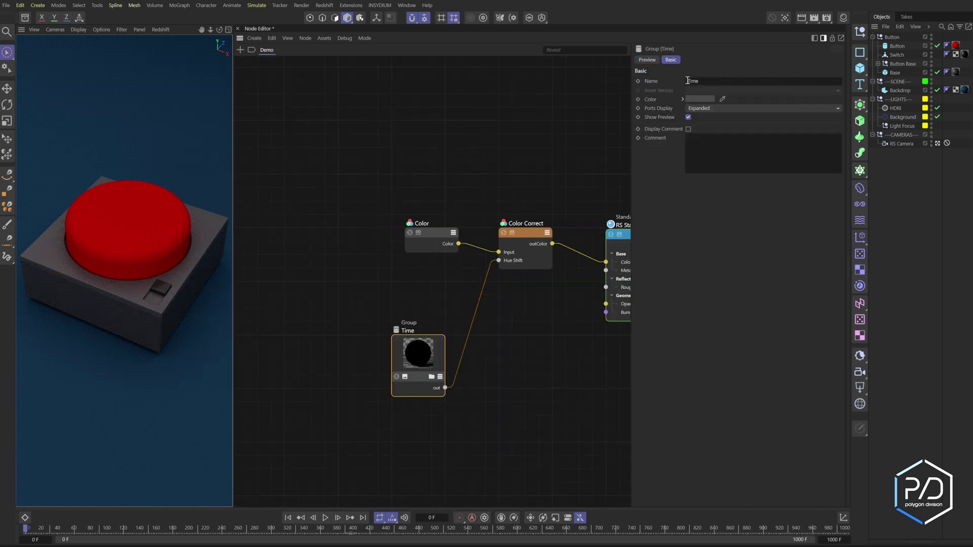
left_click(700, 99)
left_click(634, 172)
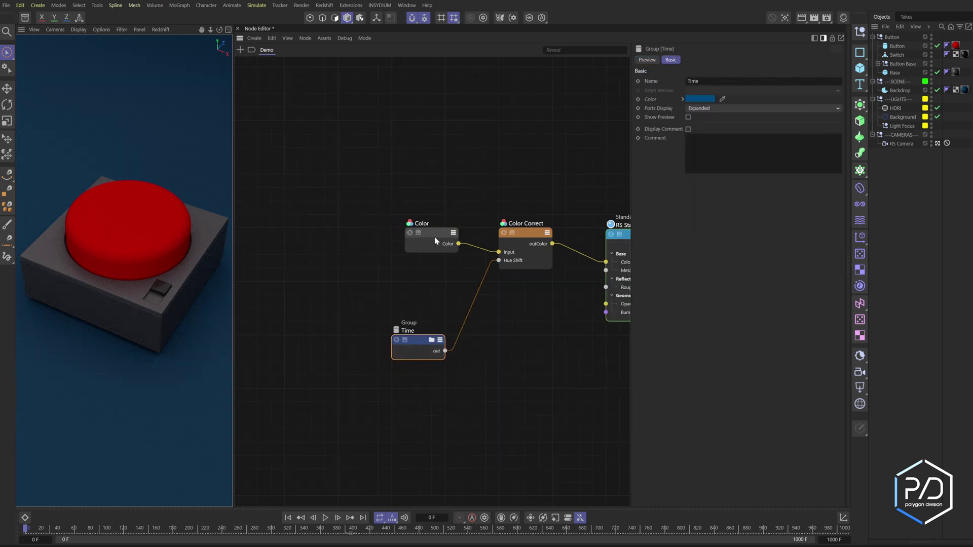
Inside the Time group, publish Old Range Max as a group input named Anim Length
double_click(424, 342)
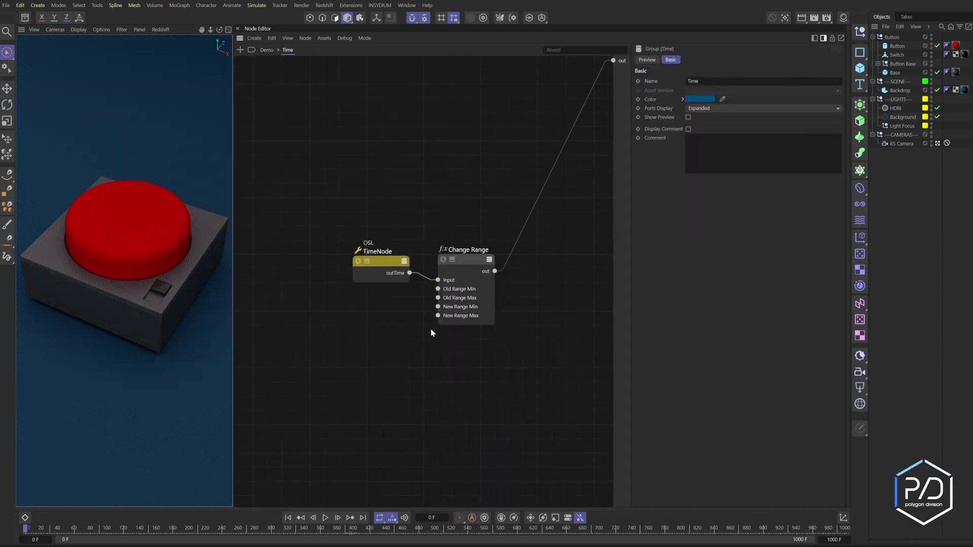
left_click(487, 273)
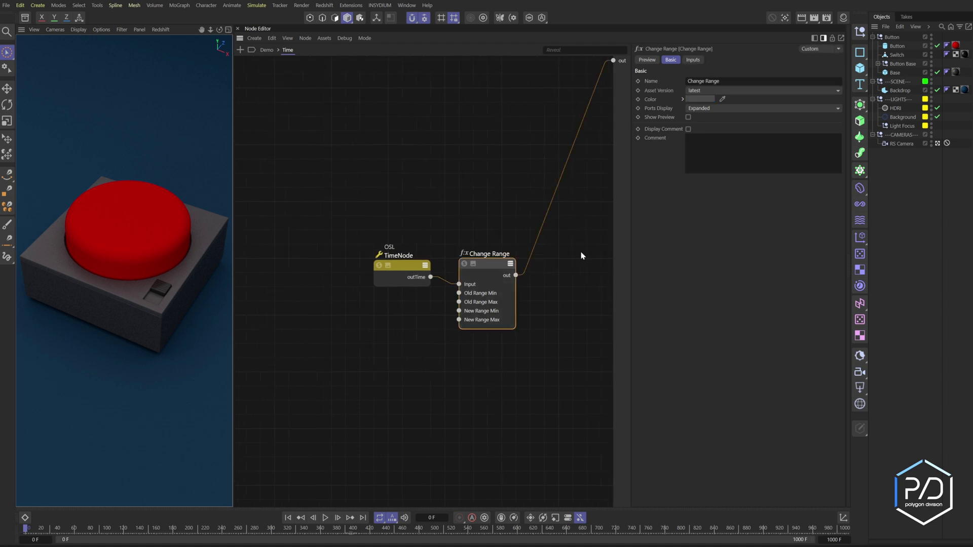
left_click(693, 60)
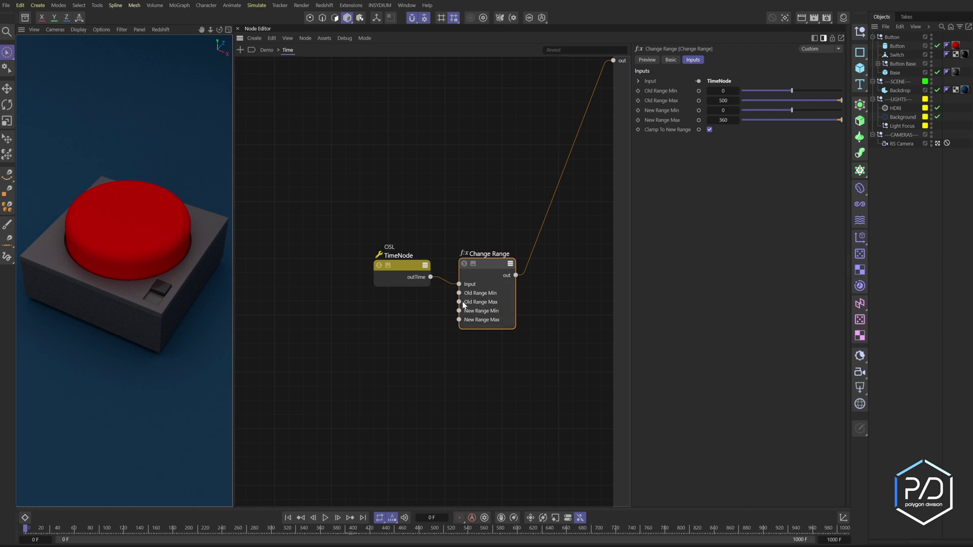
left_click_drag(459, 301, 391, 302)
left_click(403, 310)
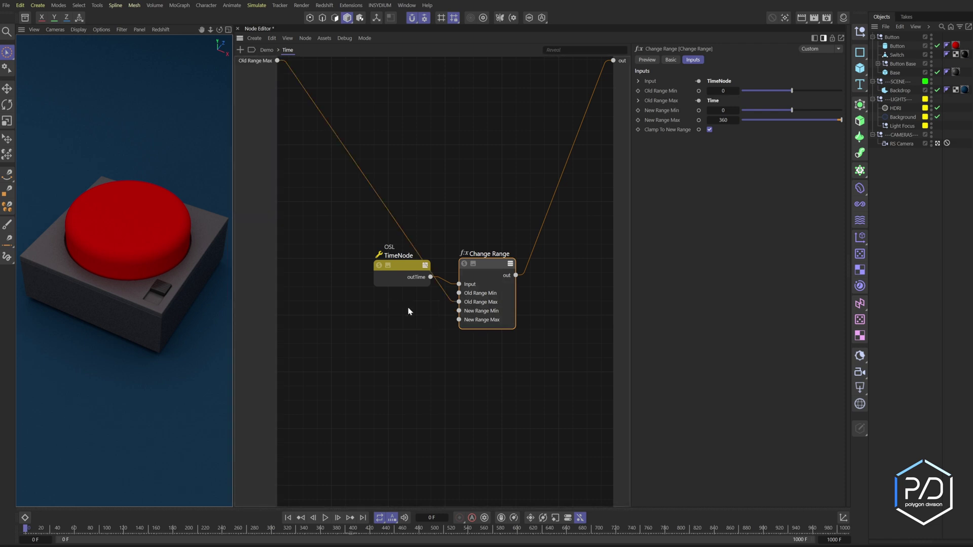
double_click(260, 62)
type("L")
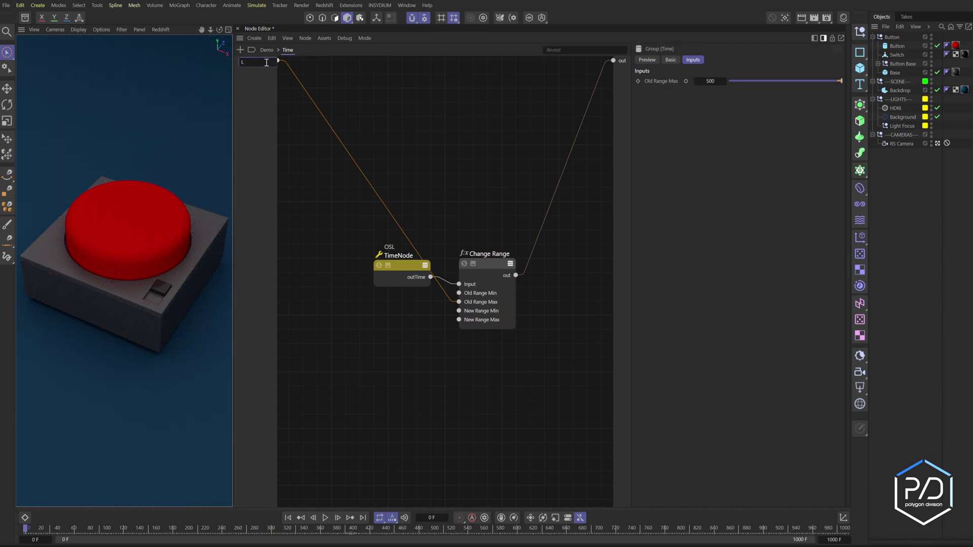
type("ast Frame")
key("Return")
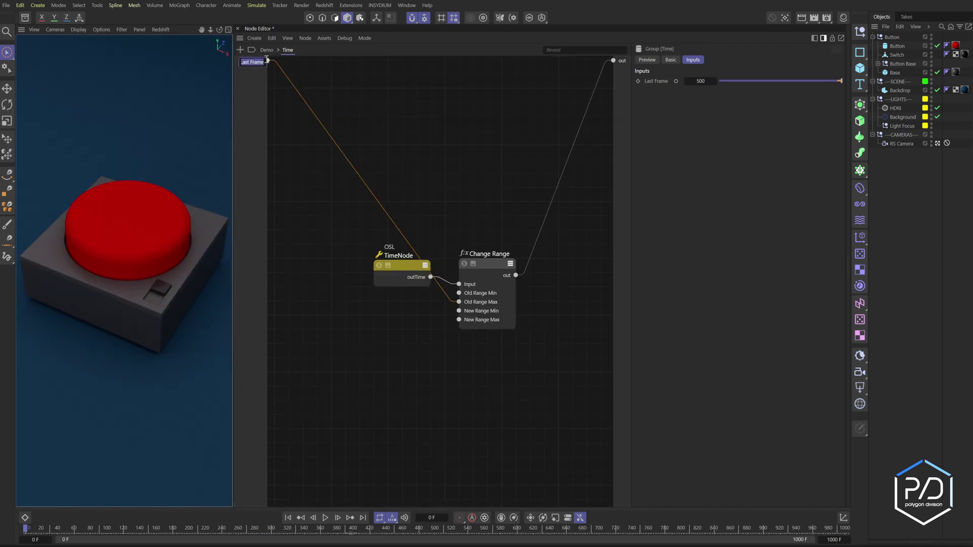
type("Anim Length")
key("Return")
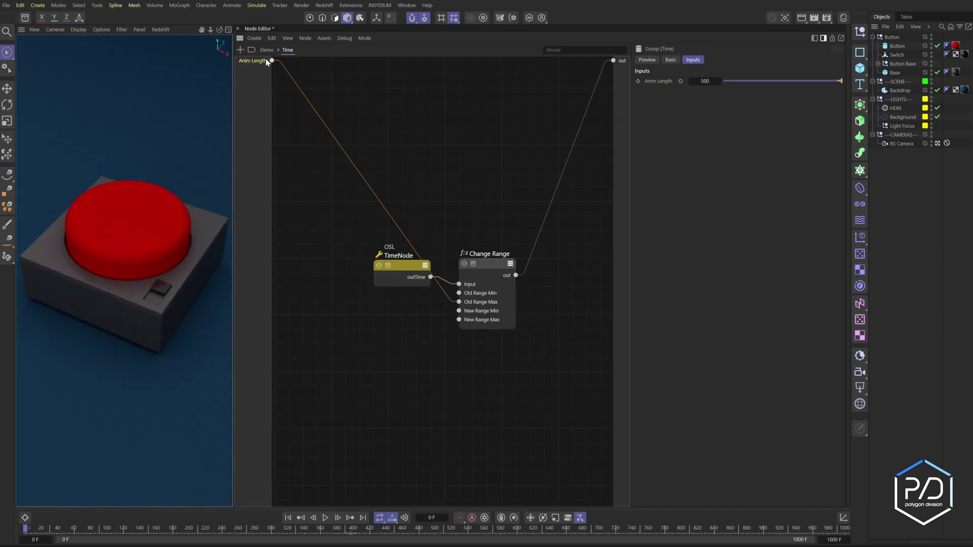
Reroute the Anim Length wire and expose New Range Min and Max as Start Value and End Value
double_click(412, 241)
left_click_drag(411, 240, 328, 306)
left_click(507, 304)
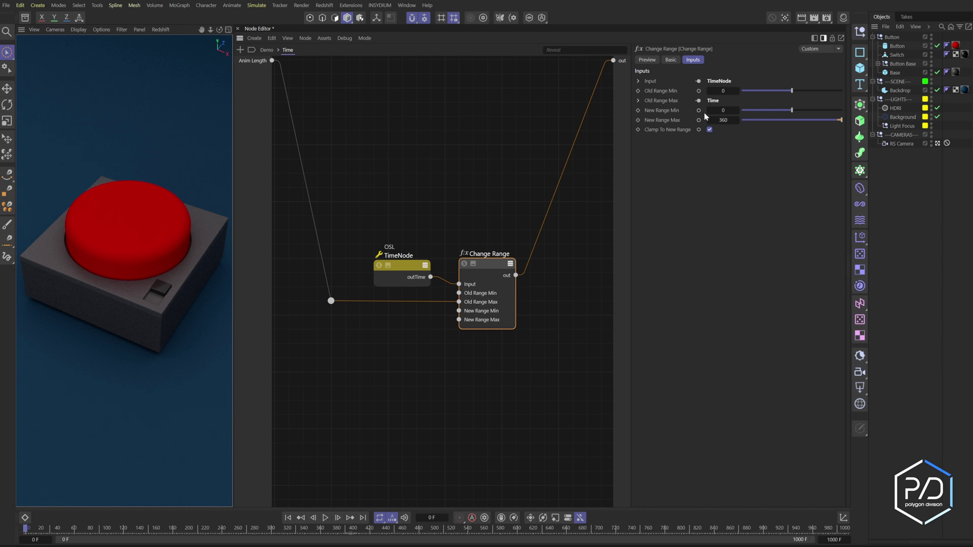
left_click_drag(458, 311, 390, 320)
left_click(405, 326)
left_click_drag(459, 320, 290, 87)
type("End")
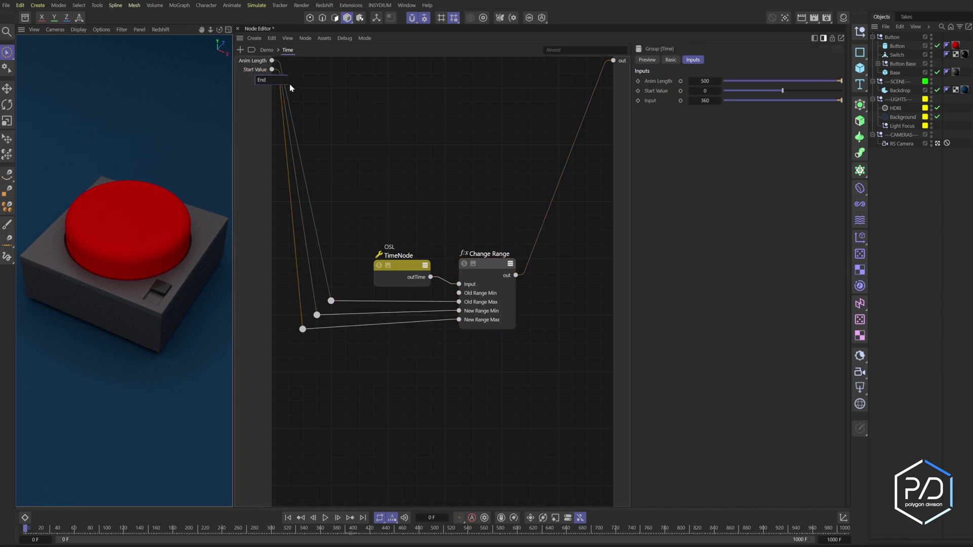
type(" Value")
key("Return")
Uncheck Clamp To New Range, publish it as a group input, and exit to the material graph
left_click(488, 262)
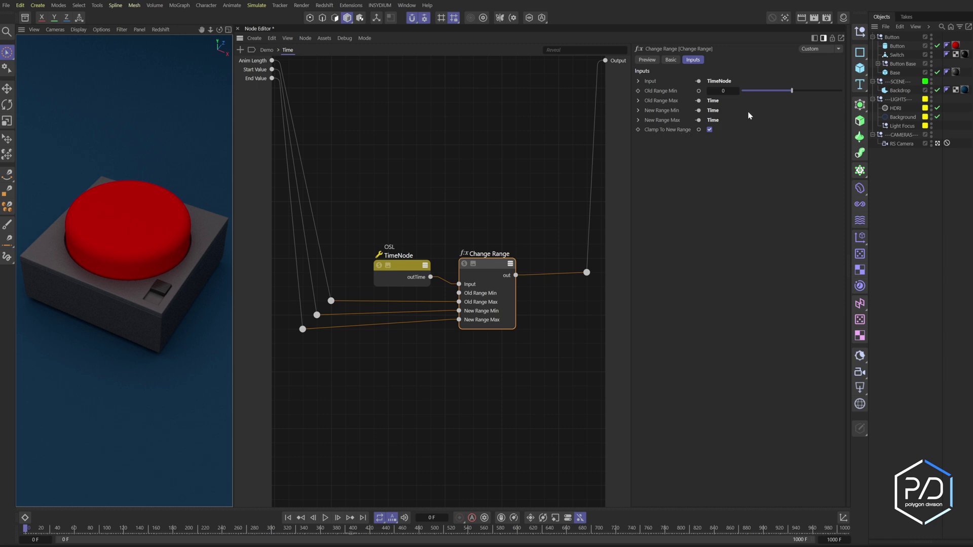
left_click(709, 129)
left_click(699, 129)
left_click_drag(458, 328, 260, 93)
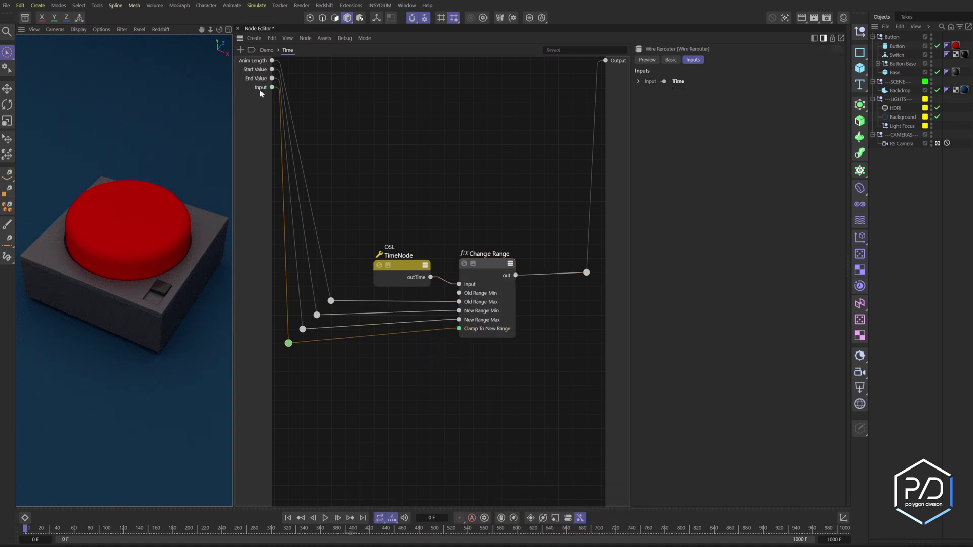
left_click(287, 108)
double_click(287, 108)
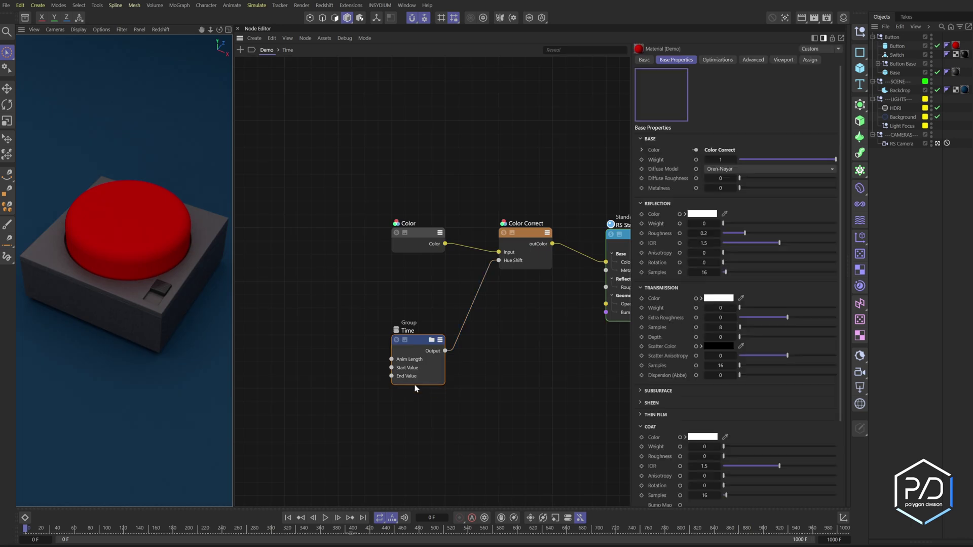
Hide the P/D-Time group's extra ports and scrub from frame 380 to 499 to check the hue cycle
key("ctrl+z")
key("ctrl+z")
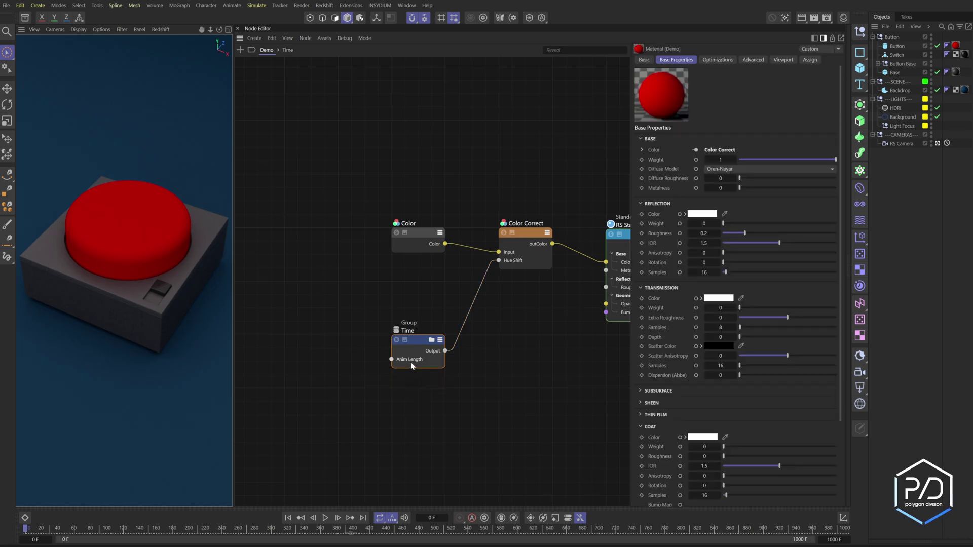
left_click(418, 347)
key("ctrl+z")
left_click(419, 343)
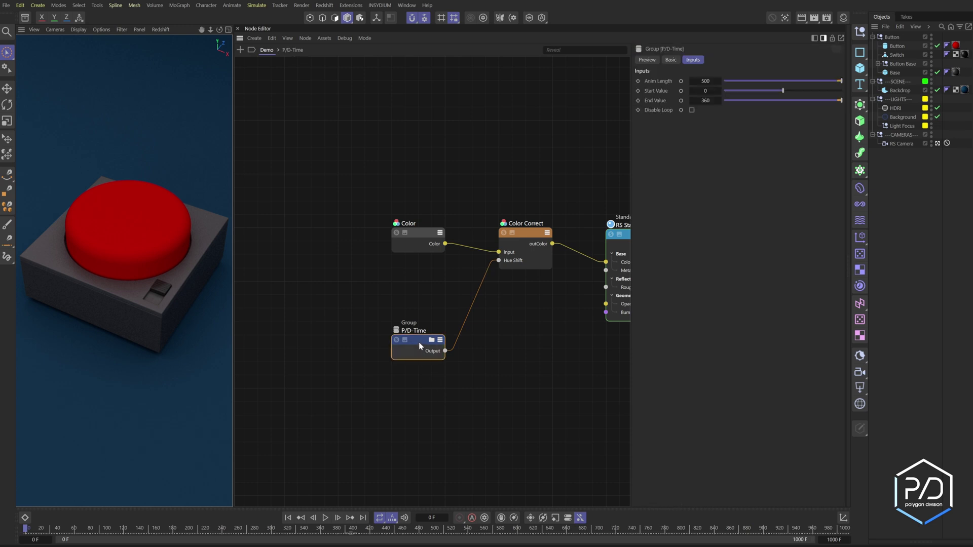
right_click(419, 343)
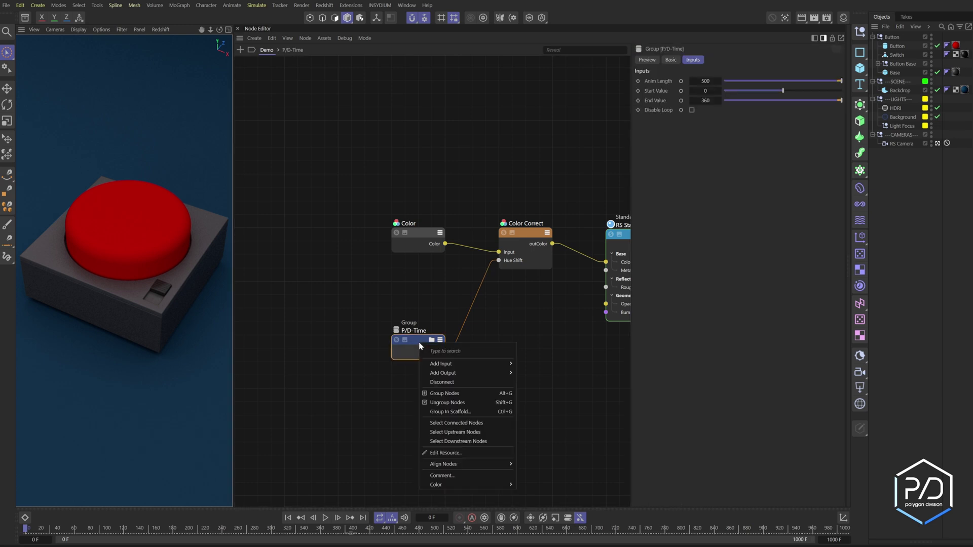
left_click(414, 369)
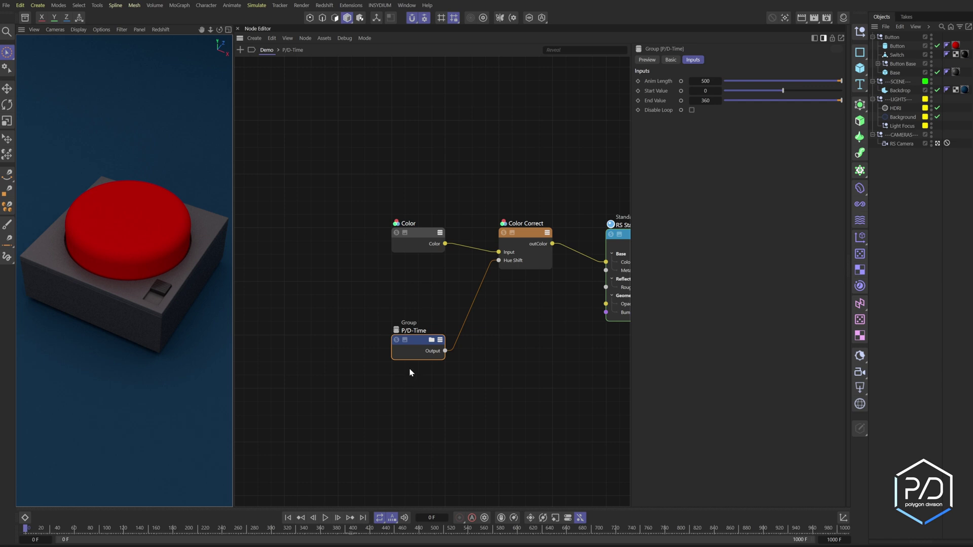
left_click(338, 530)
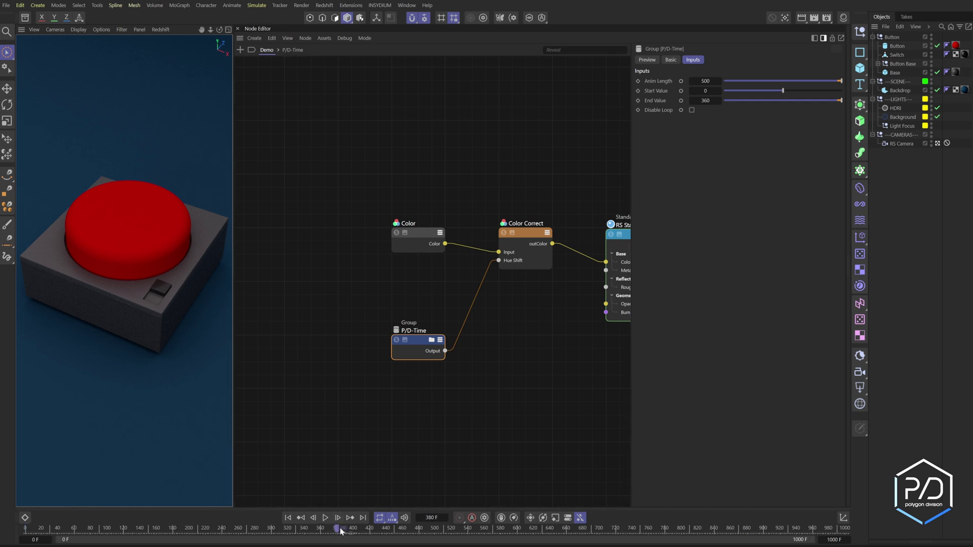
left_click_drag(340, 530, 24, 531)
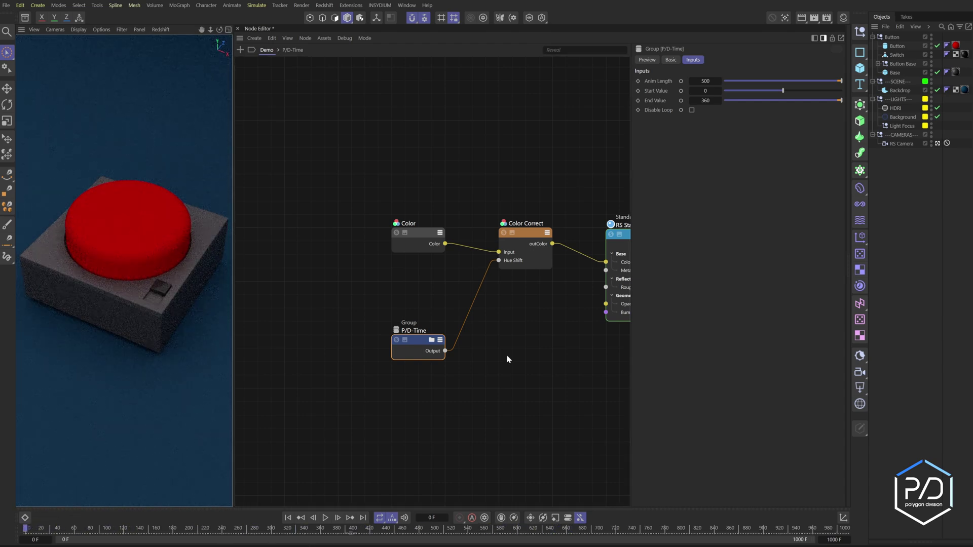